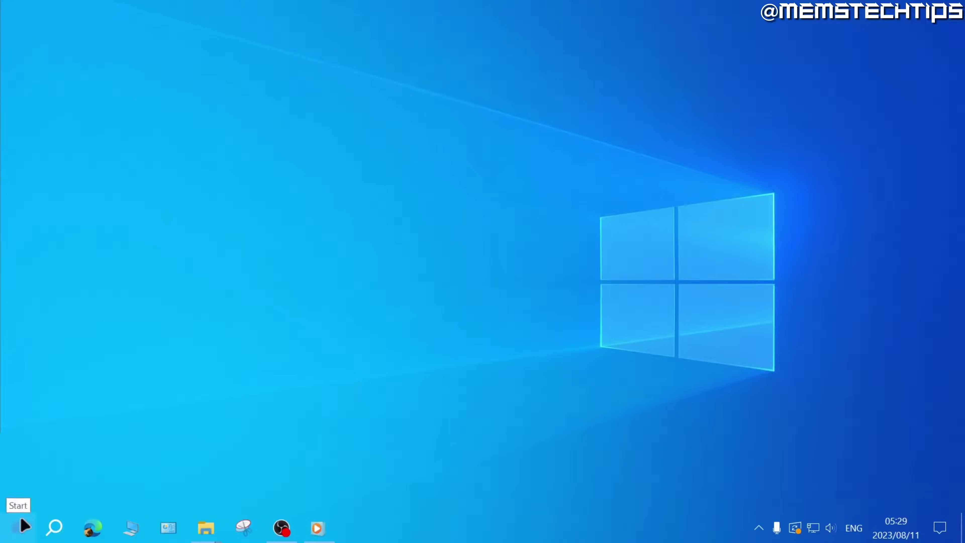
Open Device Manager to check the state of the installed device drivers
right_click(15, 526)
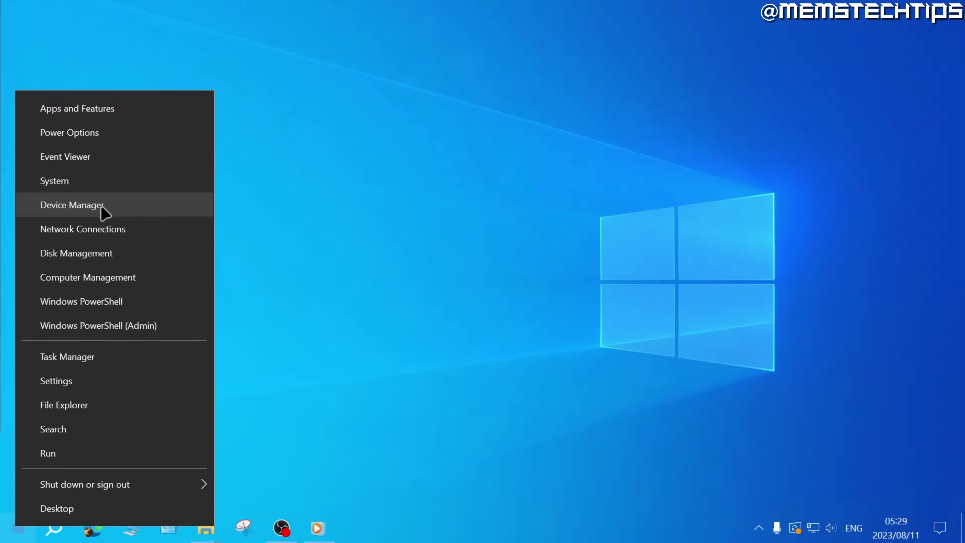
click(145, 210)
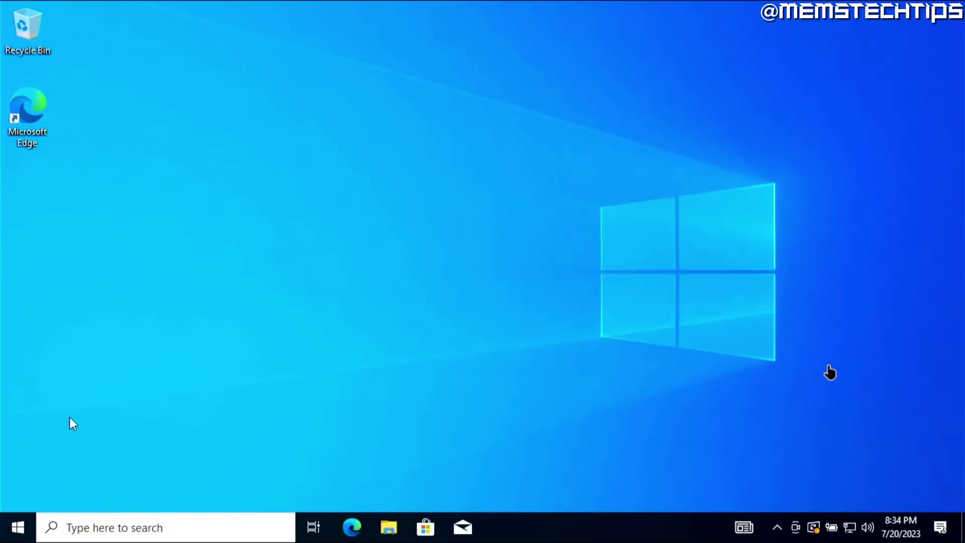
Open the optional updates of Windows Update and expand the list of driver updates
click(17, 526)
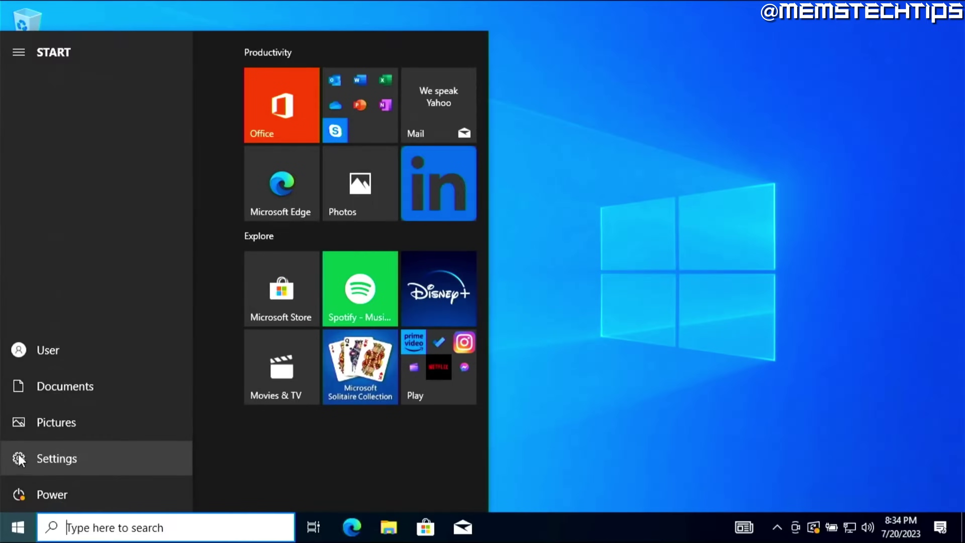
click(46, 461)
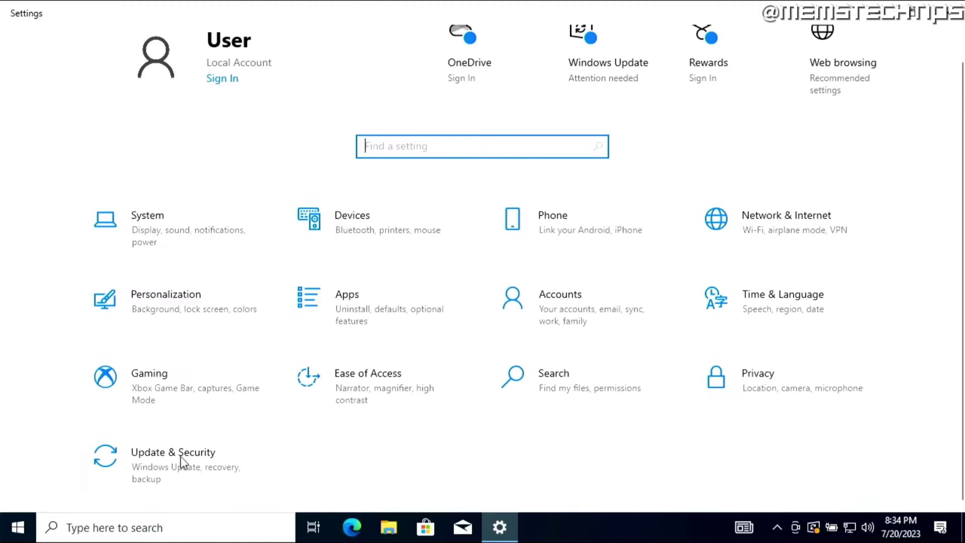
click(171, 457)
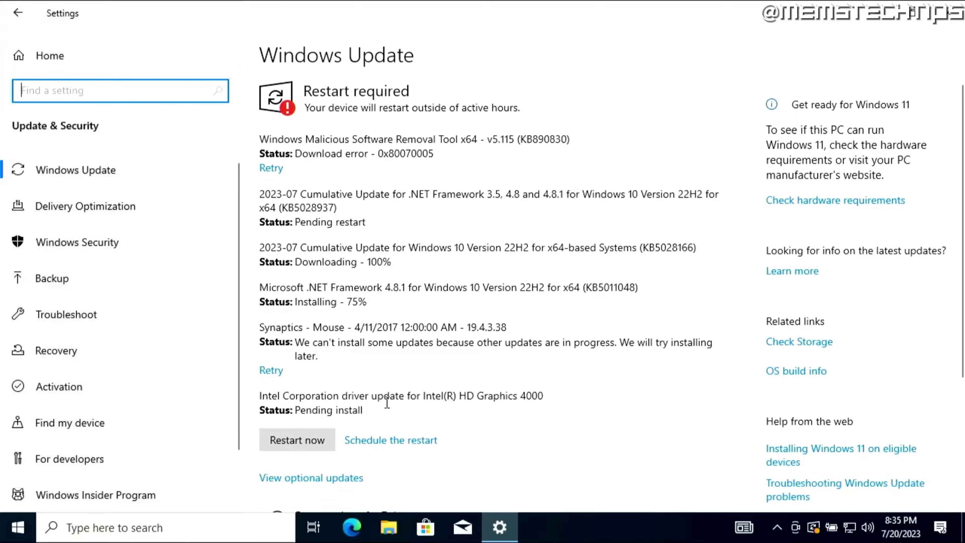
scroll(387, 403, down, 2)
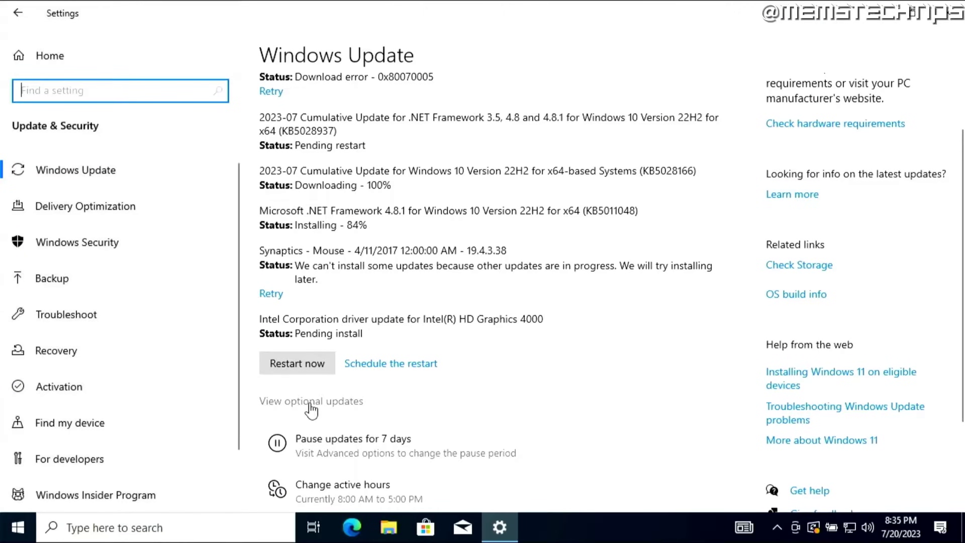
click(269, 403)
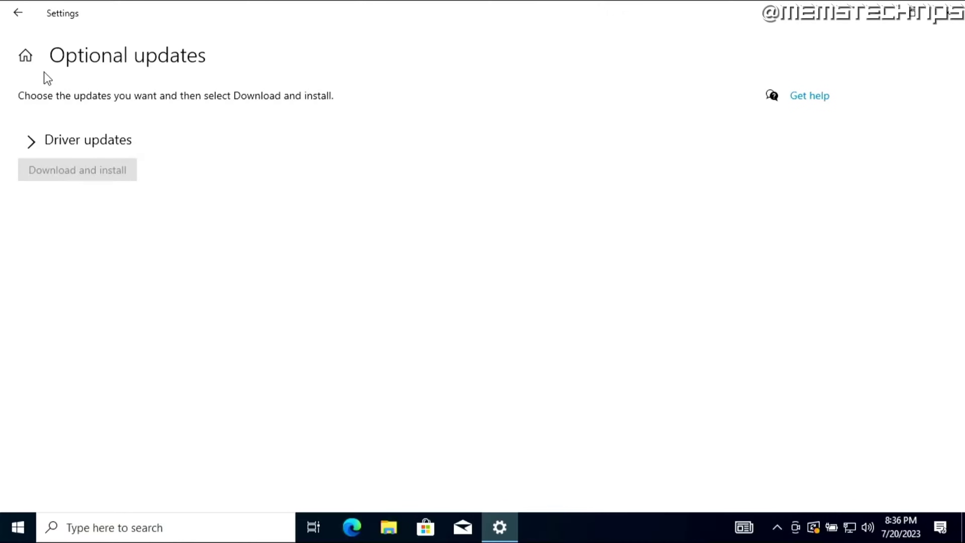
click(36, 144)
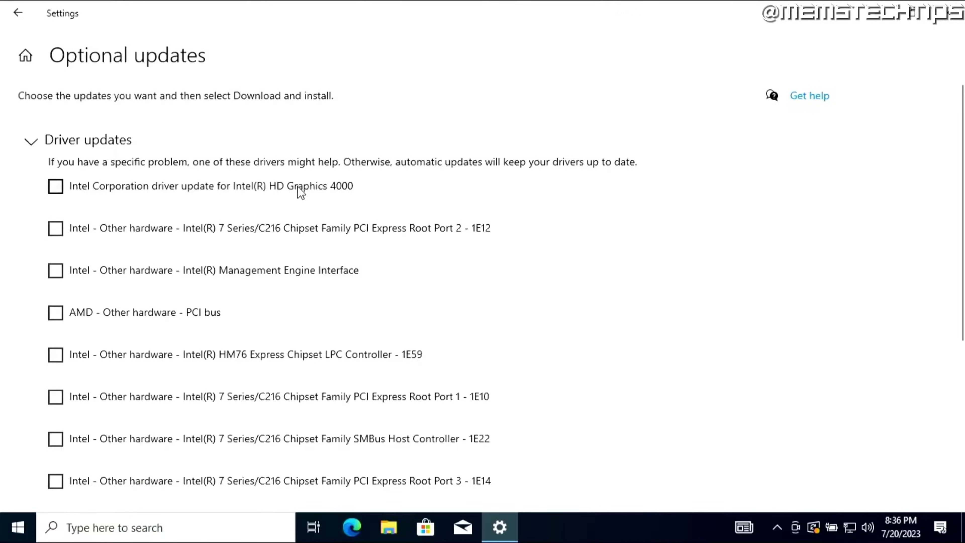
scroll(430, 186, down, 6)
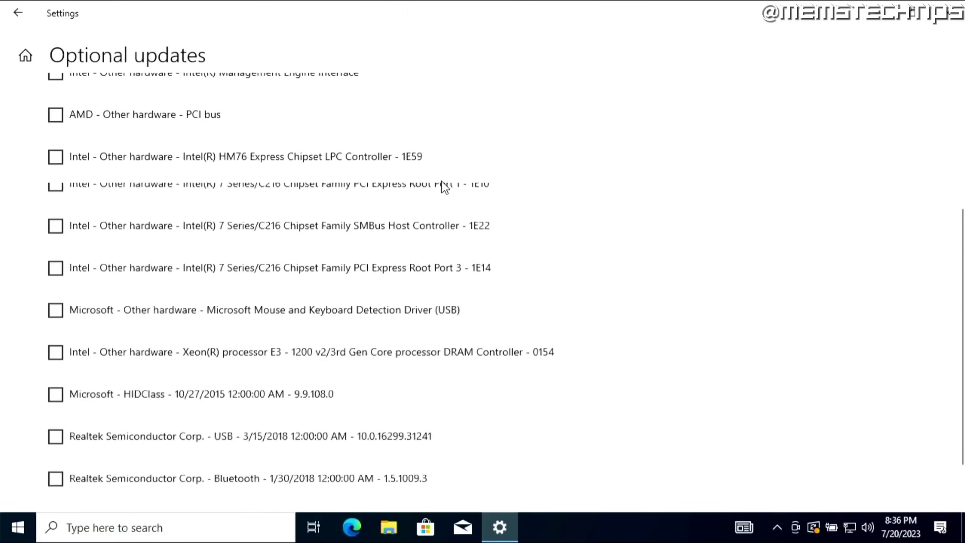
scroll(444, 185, up, 6)
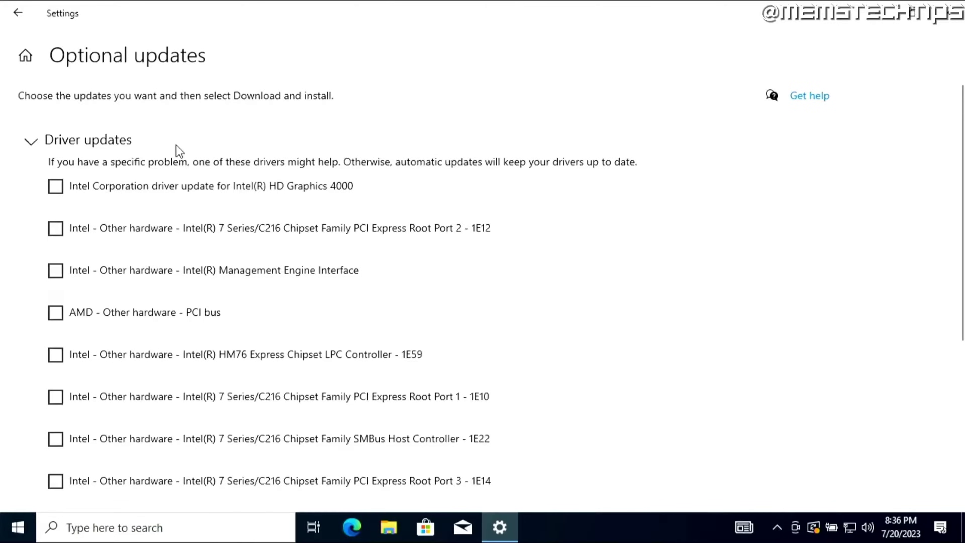
Select every optional driver update, from Intel HD Graphics 4000 to Realtek Bluetooth, and start downloading and installing them
click(55, 186)
click(56, 228)
click(60, 310)
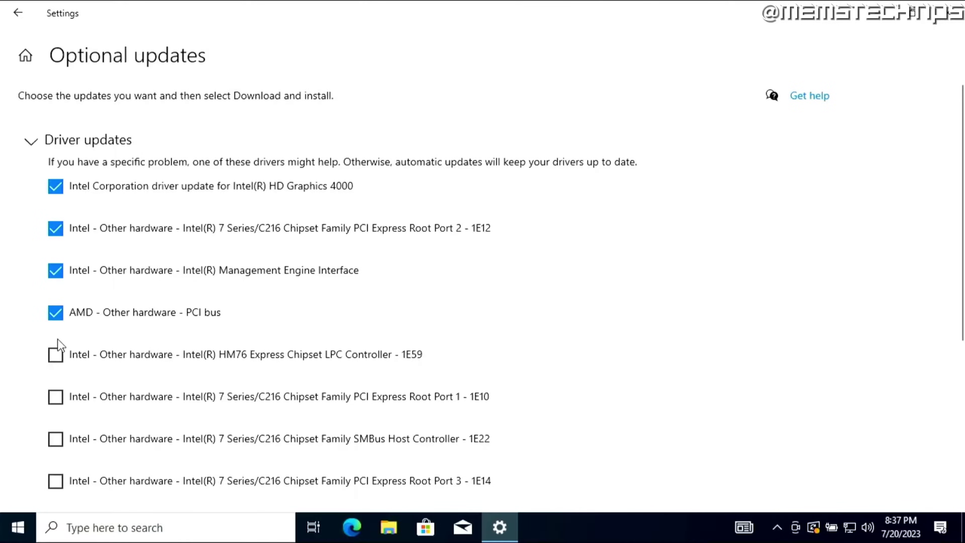
click(57, 396)
scroll(54, 339, down, 6)
click(56, 176)
click(55, 218)
click(55, 260)
click(56, 303)
click(55, 345)
click(55, 387)
click(56, 428)
scroll(59, 467, down, 1)
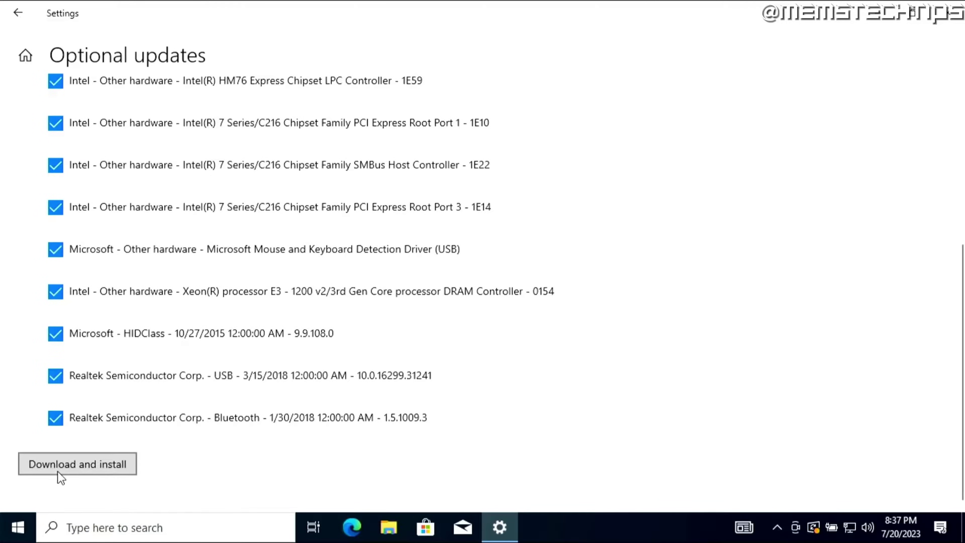
click(78, 469)
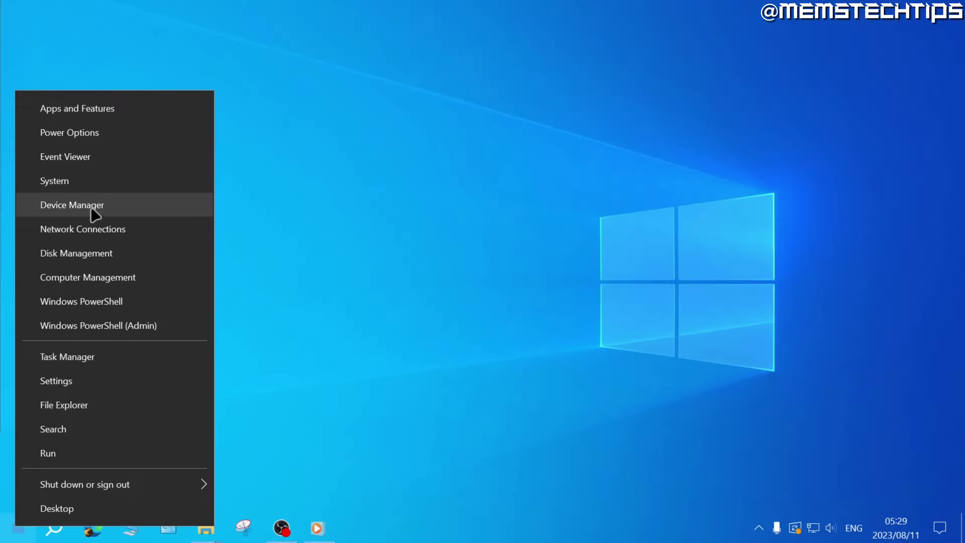
Reopen Device Manager to recheck the device drivers
click(143, 208)
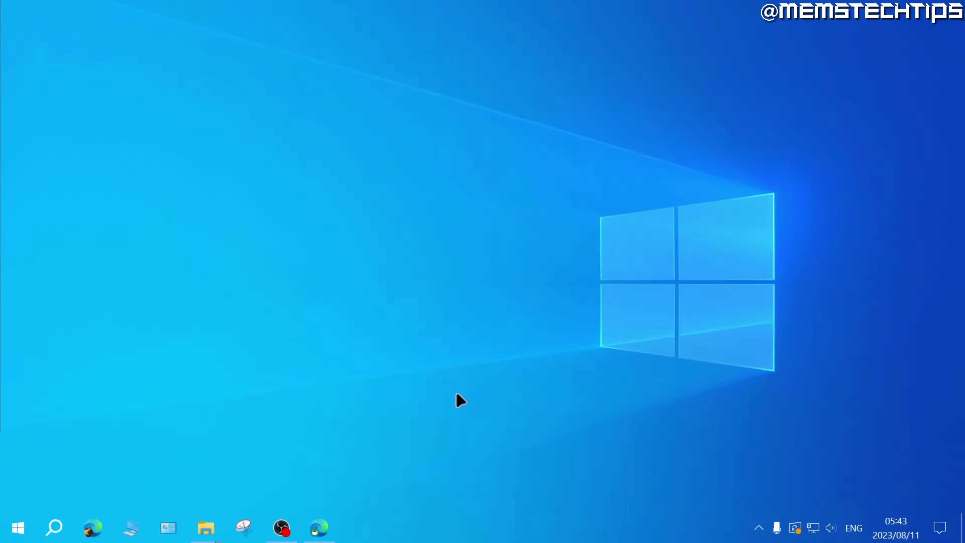
Open System Information and look up the BaseBoard Manufacturer and BaseBoard Product in the system summary
click(54, 526)
text(system information)
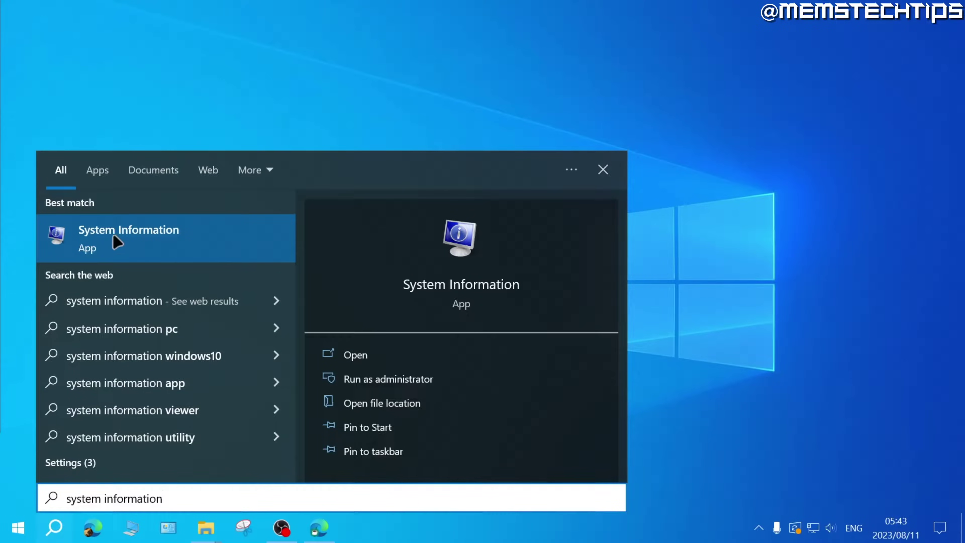
click(144, 239)
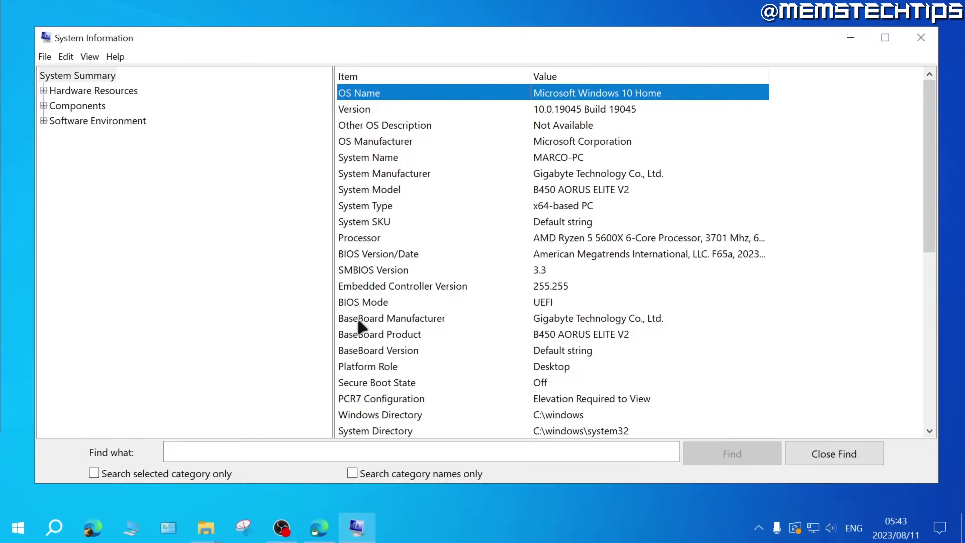
click(359, 321)
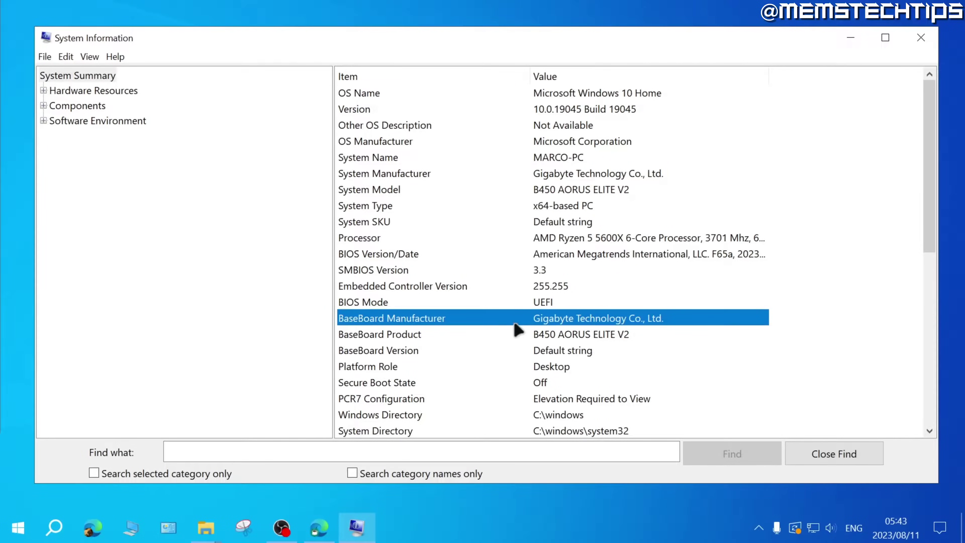
click(389, 334)
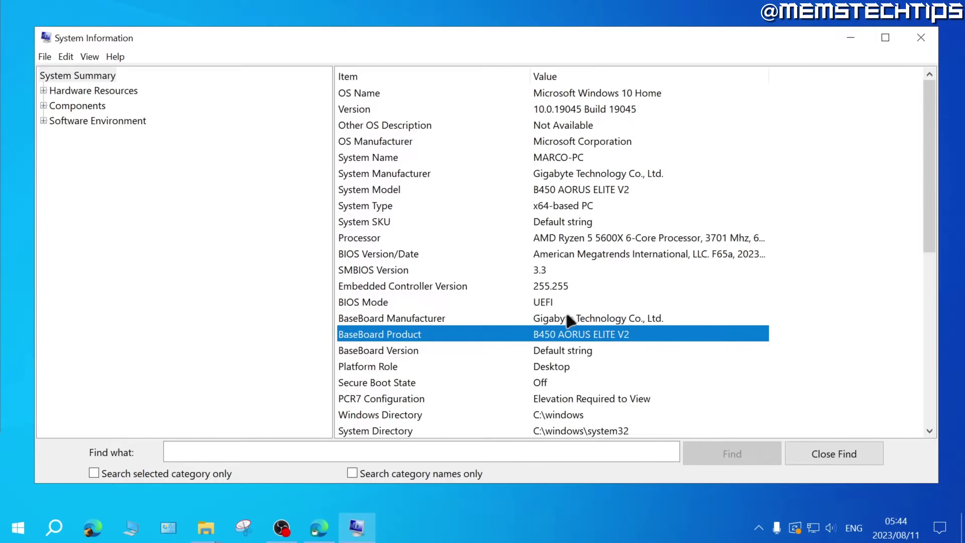
click(546, 321)
click(539, 335)
Switch to the Edge browser, search Google for "gigabyte b450 aorus elite v2 drivers" and open Gigabyte's B450 AORUS Elite V2 (rev. 1.x) support page
click(319, 527)
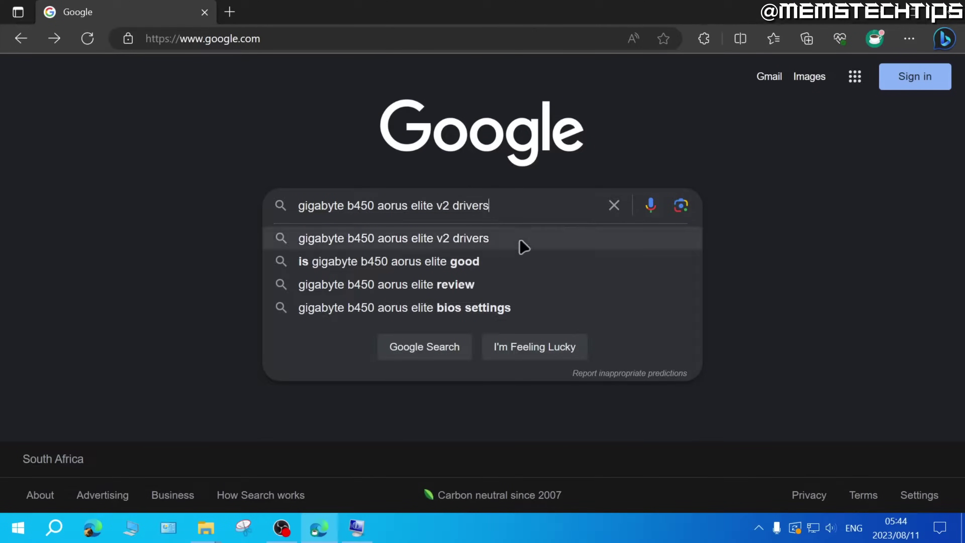
click(437, 354)
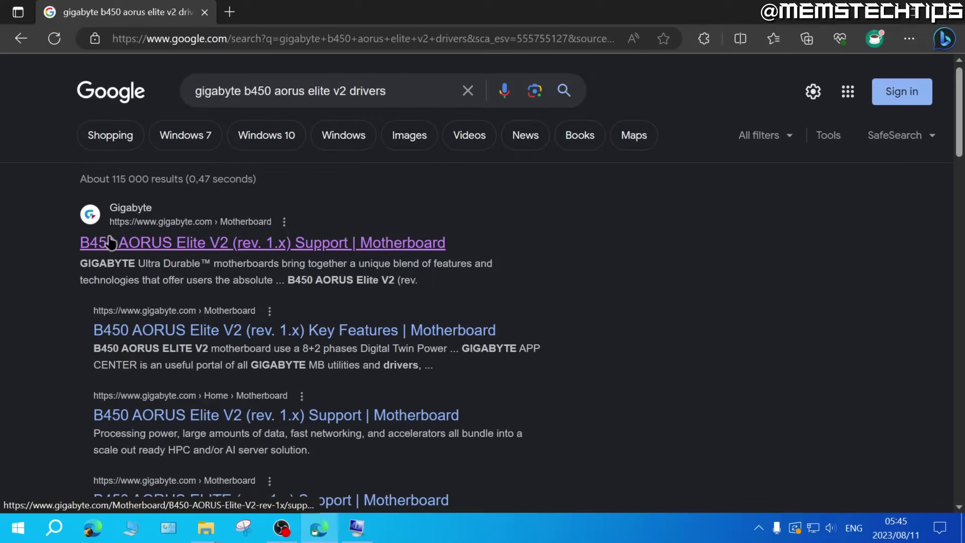
click(224, 247)
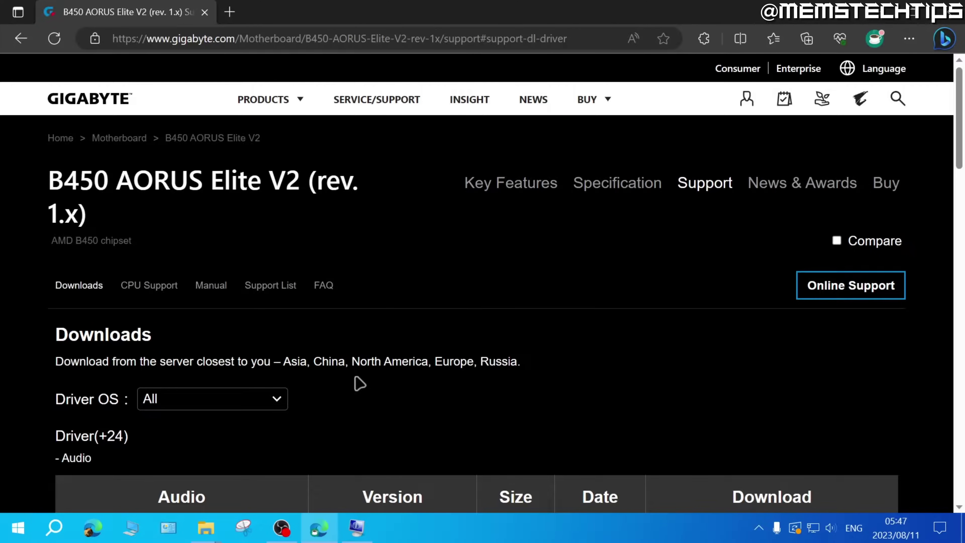
Filter the motherboard's driver downloads to Windows 10 64bit
scroll(385, 341, down, 5)
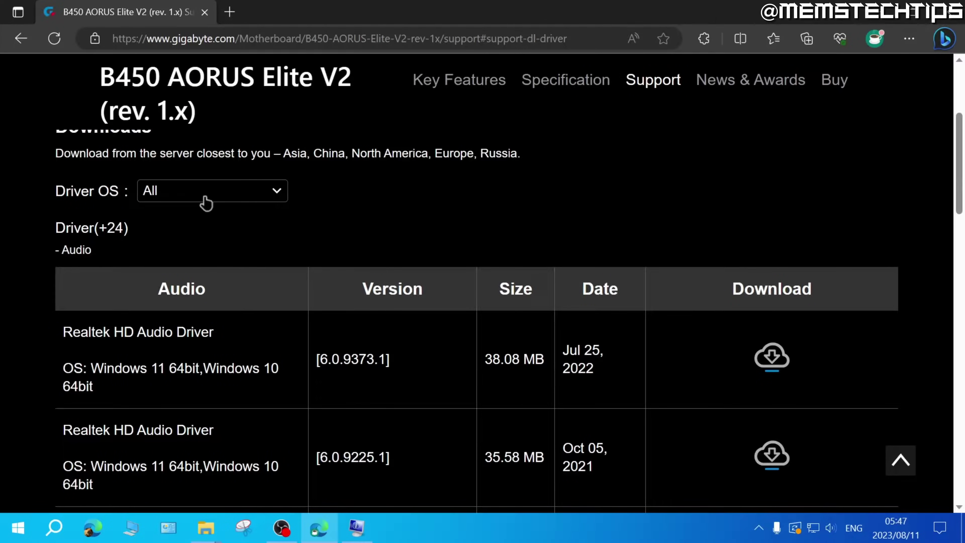
click(277, 193)
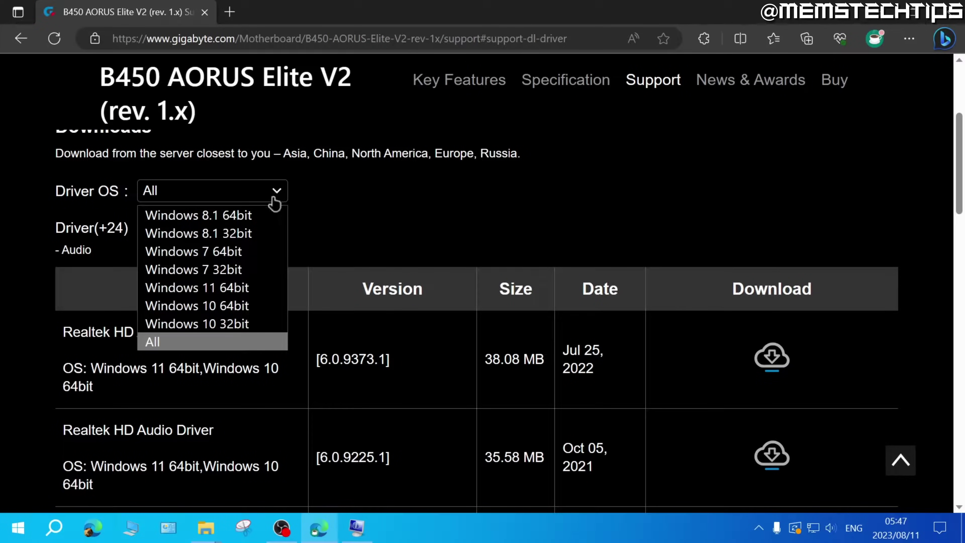
click(263, 308)
Examine the release dates of the Realtek HD Audio drivers and the other driver categories offered
scroll(214, 235, down, 2)
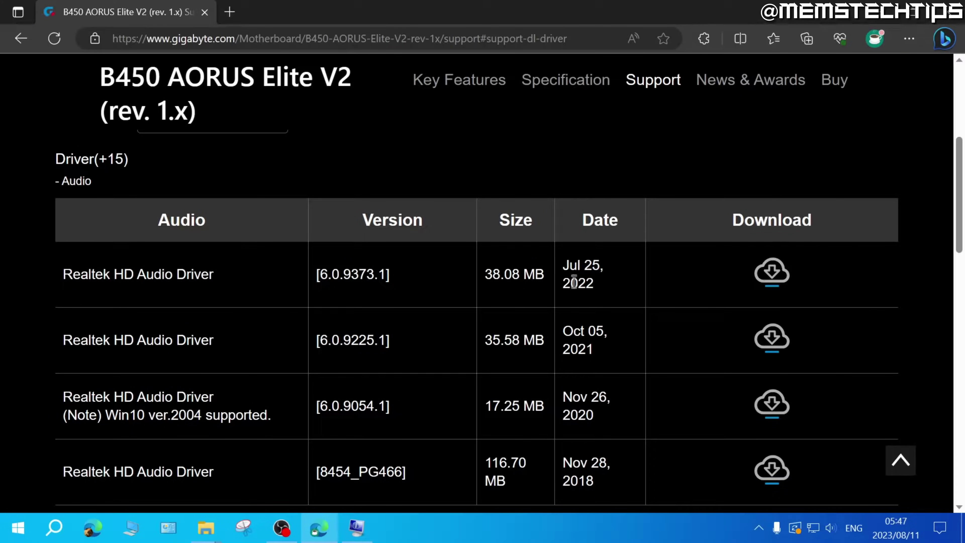
drag(564, 265, 607, 284)
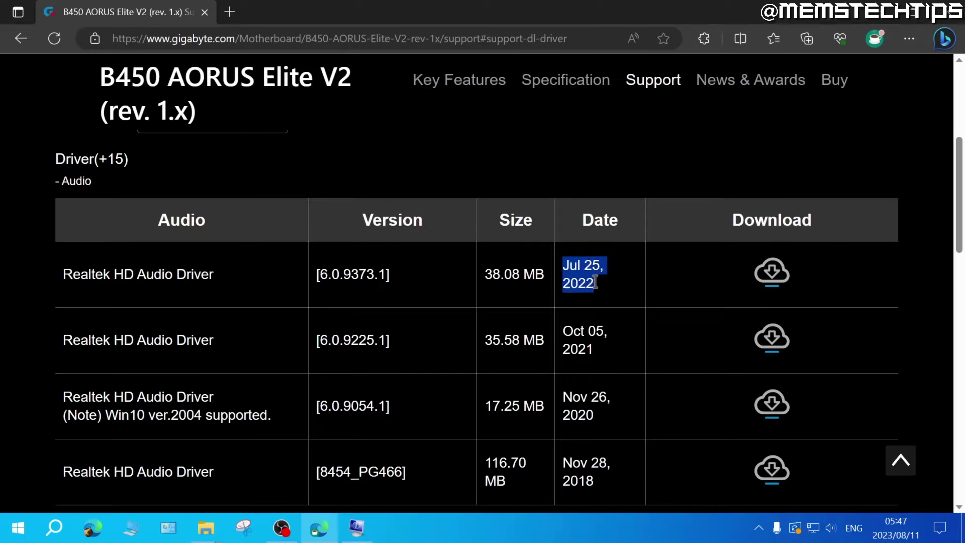
click(518, 171)
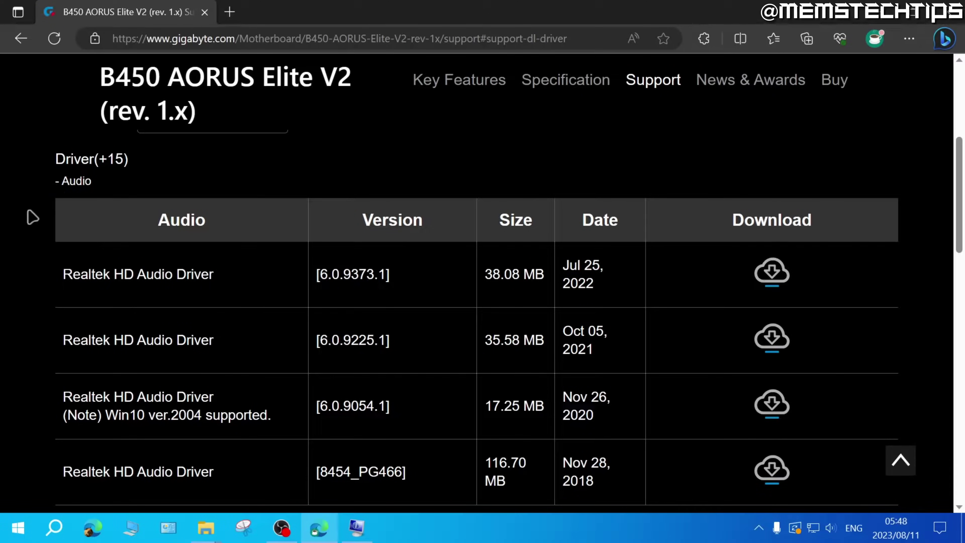
scroll(33, 265, down, 6)
scroll(34, 265, down, 2)
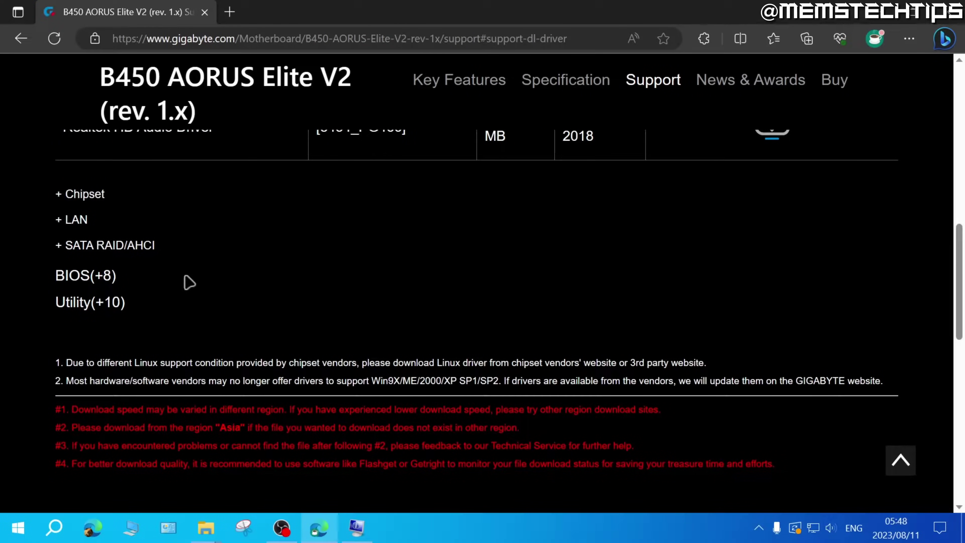
scroll(239, 274, up, 2)
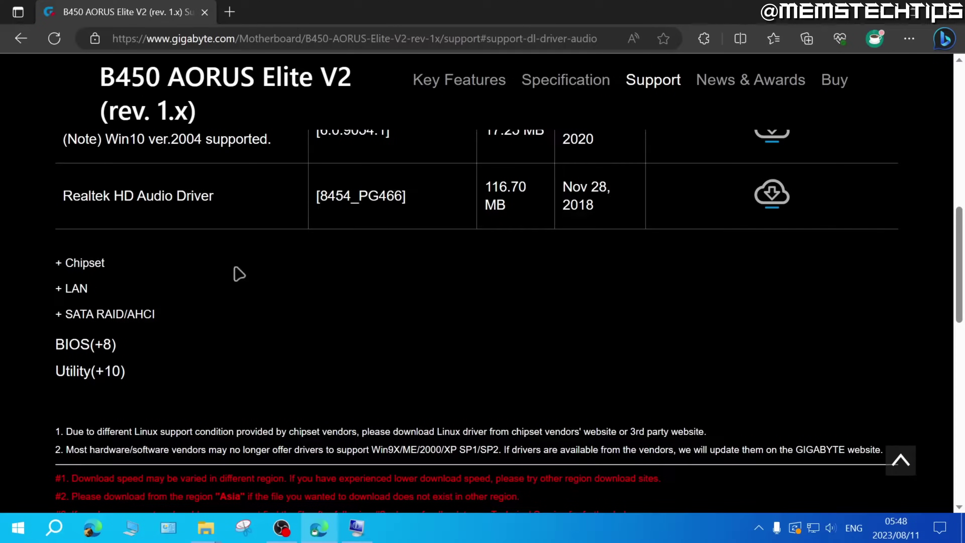
scroll(239, 274, up, 6)
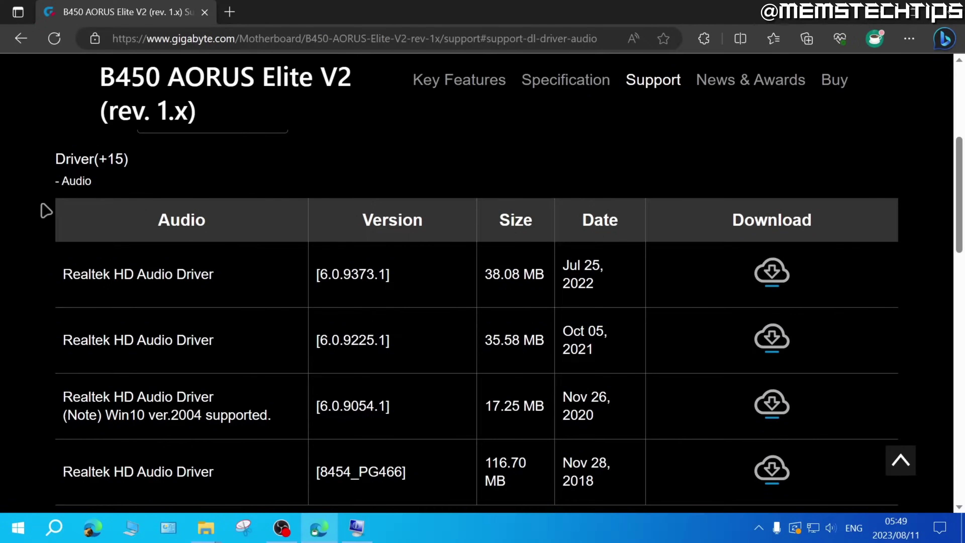
Expand the Chipset driver category and look through its entries
scroll(44, 264, down, 5)
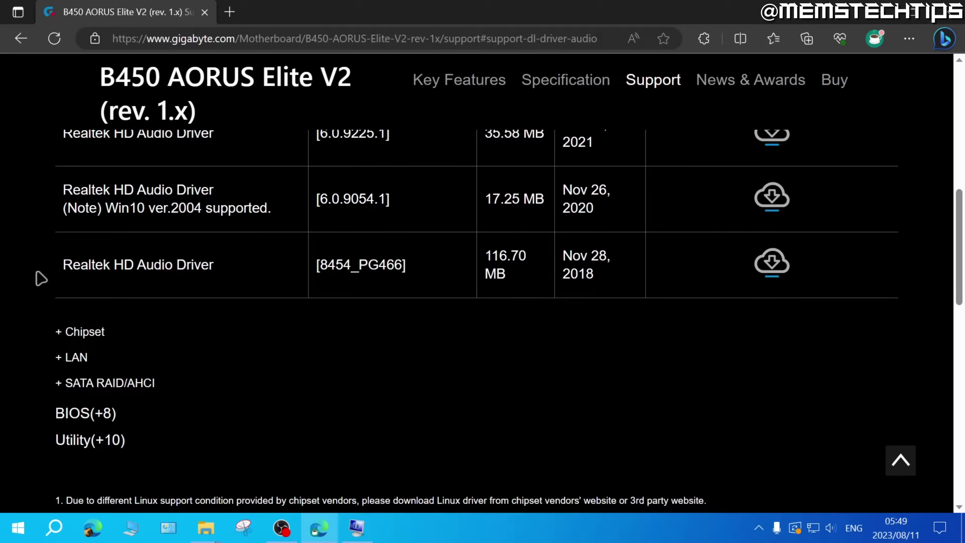
click(97, 333)
scroll(247, 304, down, 3)
scroll(235, 291, up, 3)
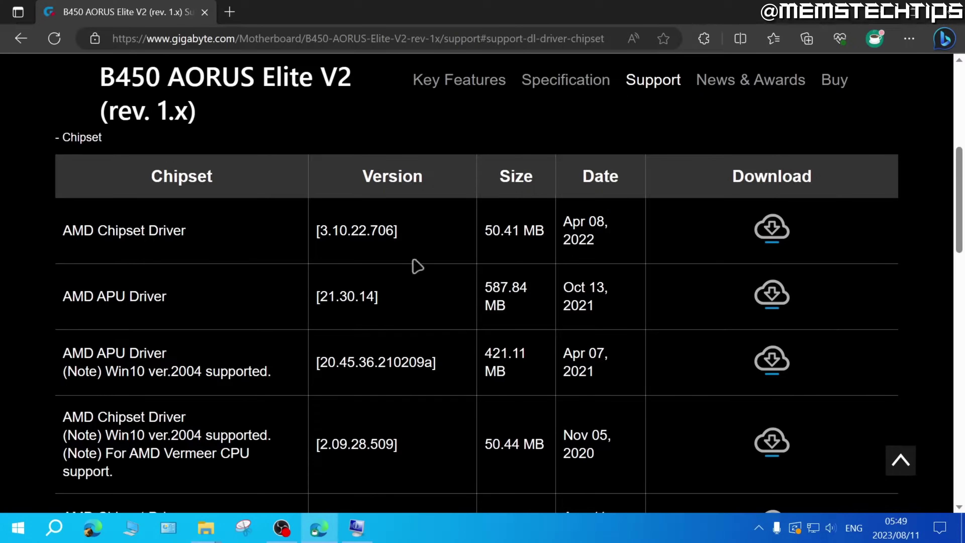
Compare the AMD Chipset Driver entries by name, version and release date to identify the newest one
drag(188, 229, 58, 227)
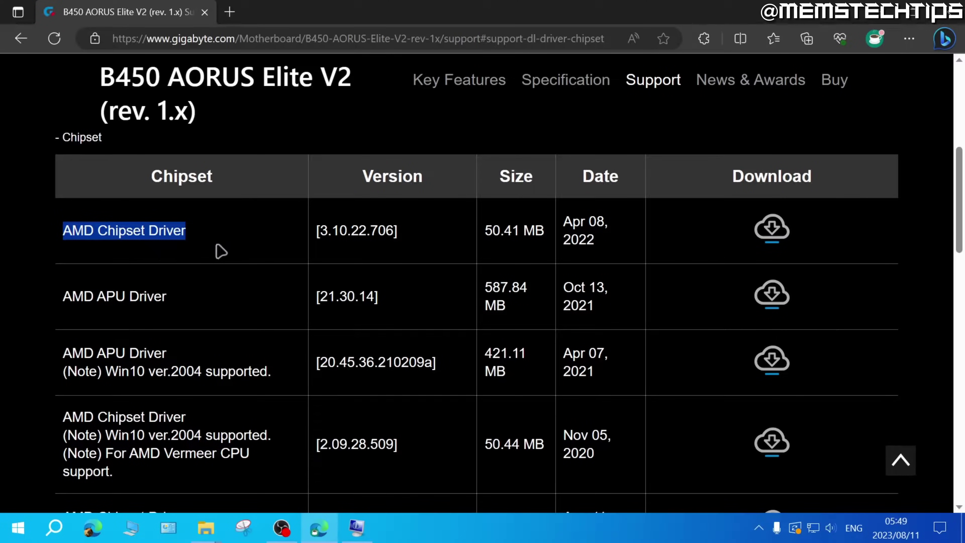
mouse_move(186, 416)
mouse_down()
mouse_move(61, 417)
mouse_move(190, 418)
mouse_up()
click(82, 416)
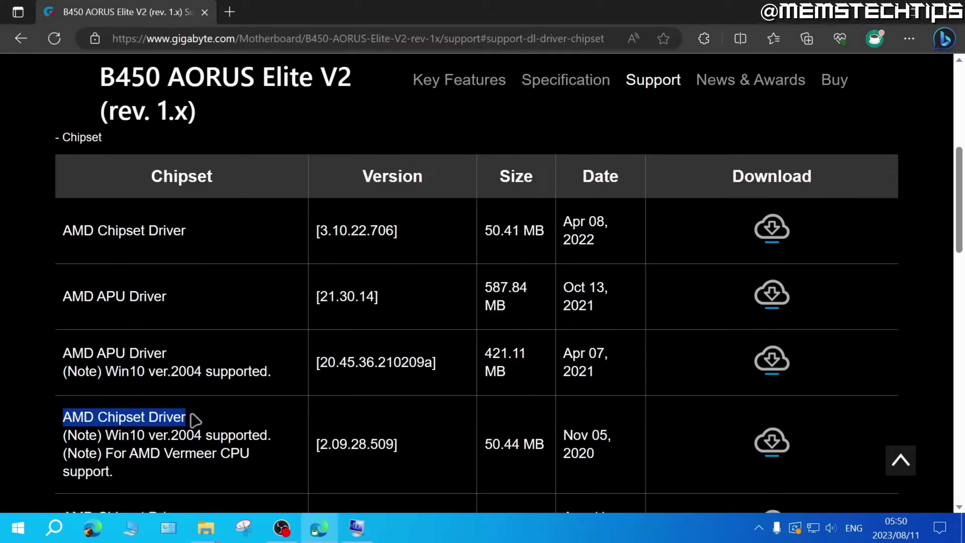
click(367, 232)
drag(324, 231, 416, 239)
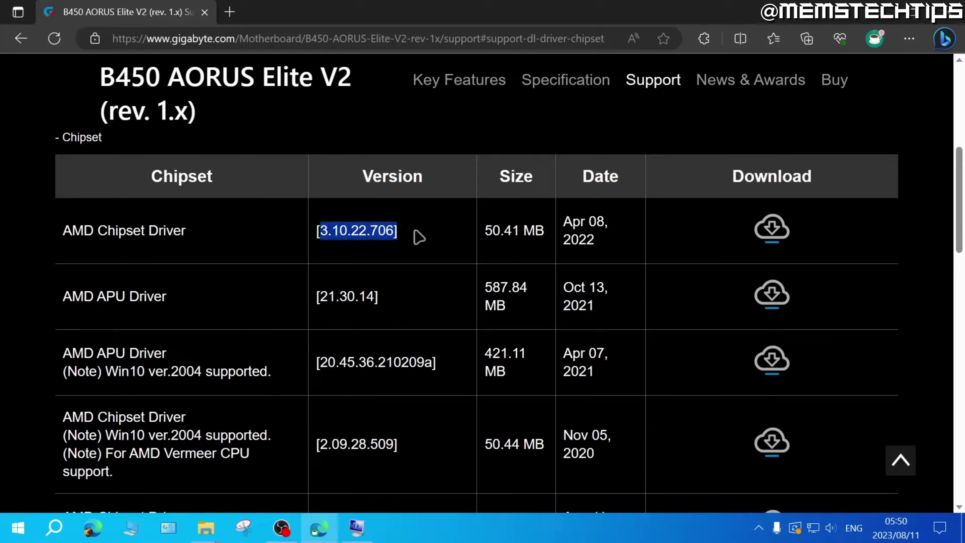
click(588, 241)
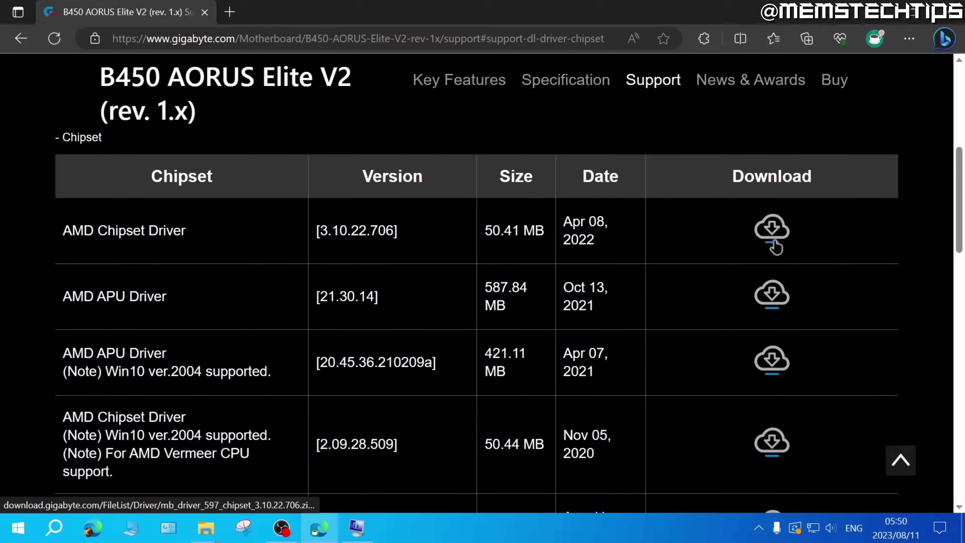
Download AMD Chipset Driver 3.10.22.706 and extract the archive with 7-Zip into a folder named mb_driver_597_chipset_3.10.22.706
click(772, 229)
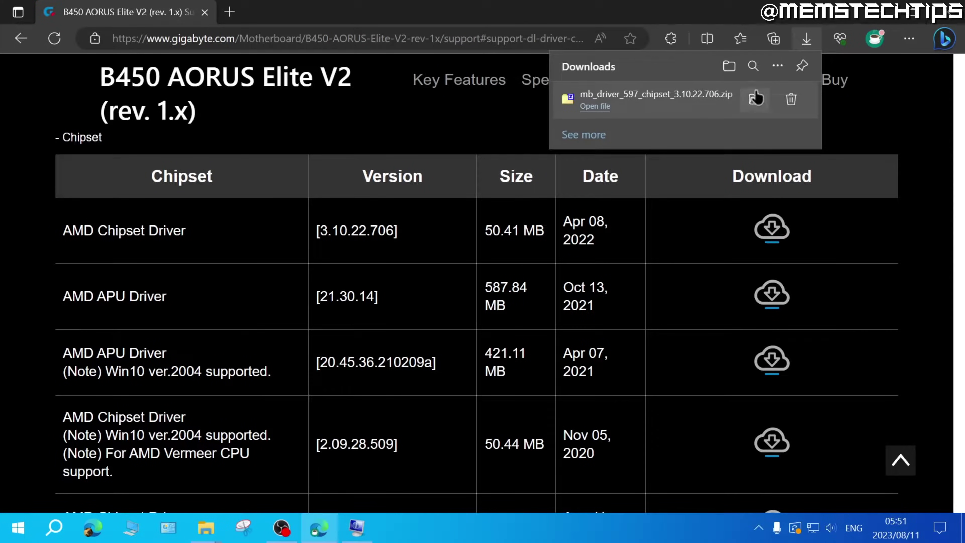
click(755, 101)
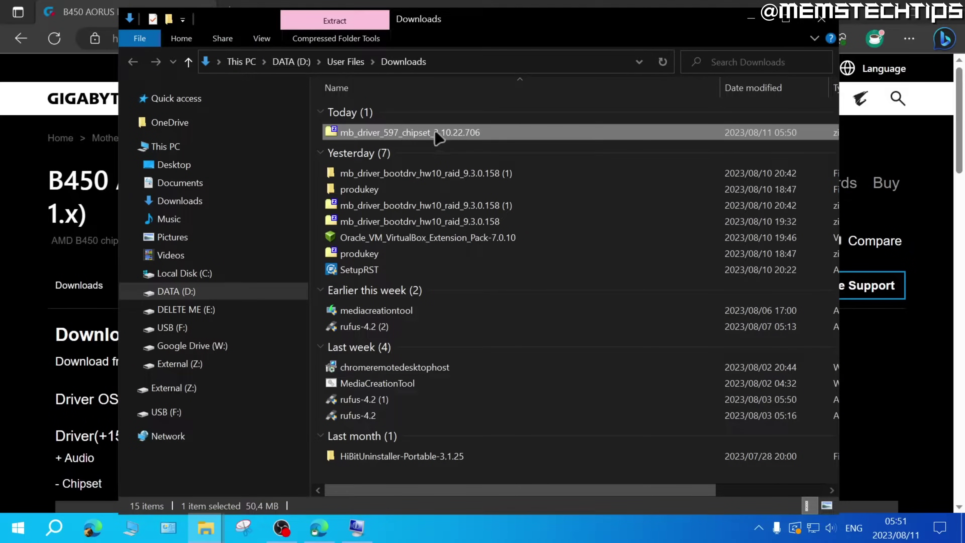
right_click(486, 135)
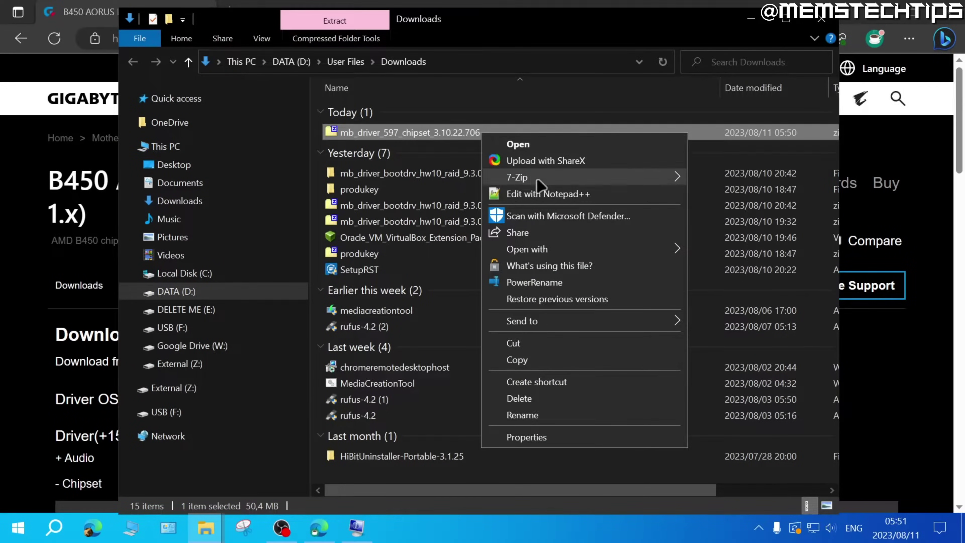
mouse_move(515, 181)
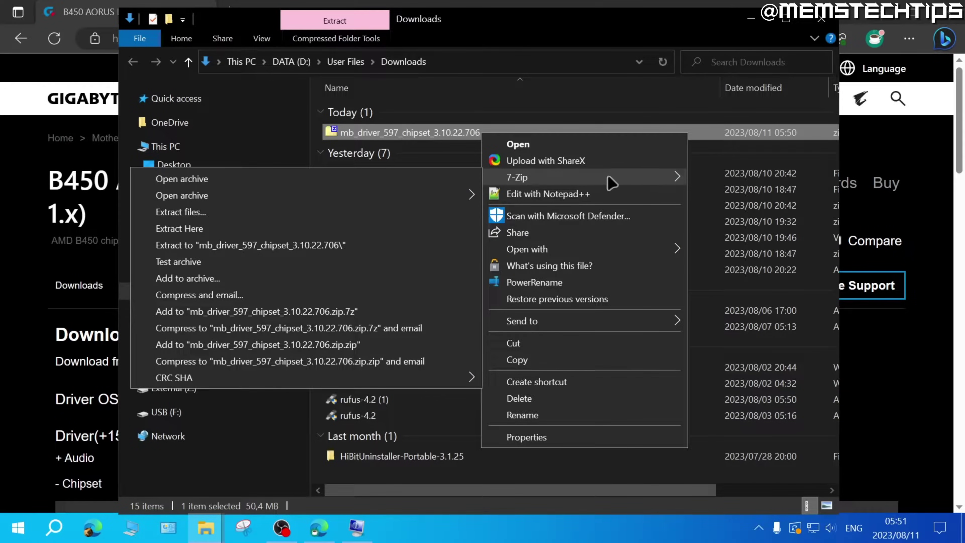
click(330, 246)
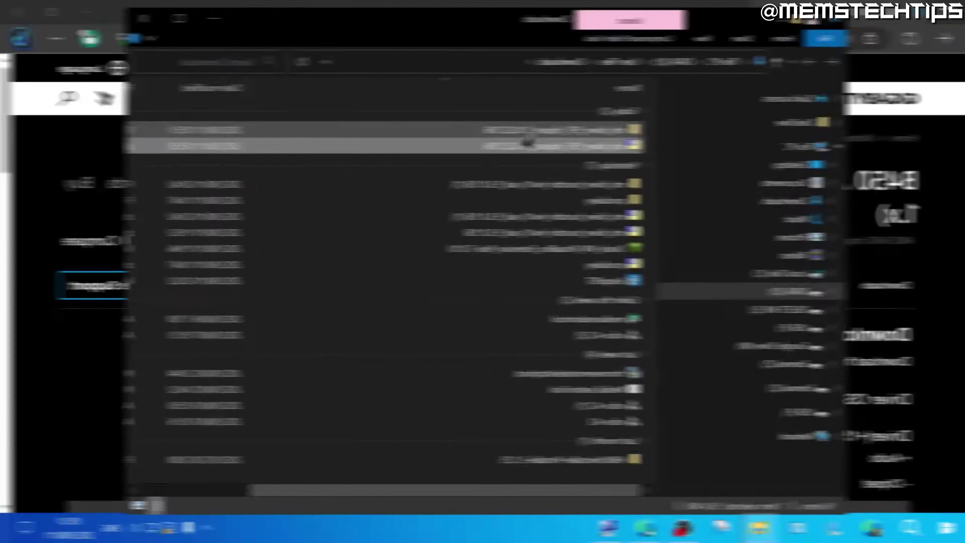
Run the mb_driver_597_chipset_3.10.22.706 installer from the extracted folder and return to the motherboard's support page
double_click(431, 131)
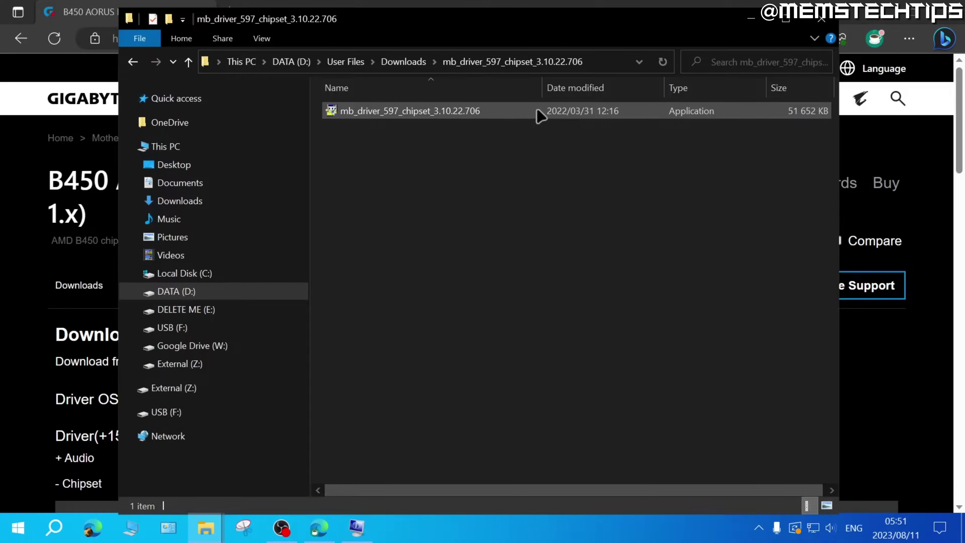
double_click(491, 114)
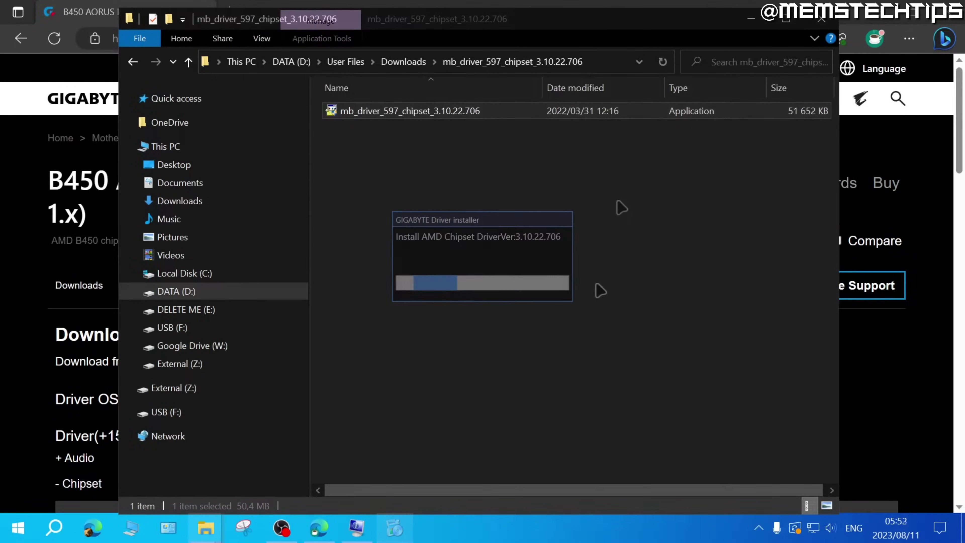
click(750, 19)
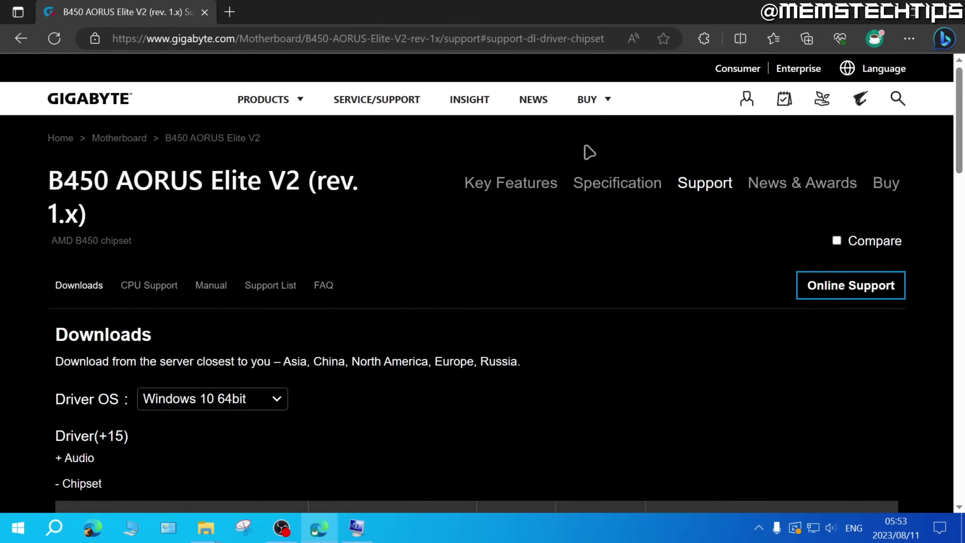
Examine the Realtek LAN Driver entries in the LAN category and expand the SATA RAID/AHCI category
scroll(163, 390, down, 5)
scroll(43, 319, down, 3)
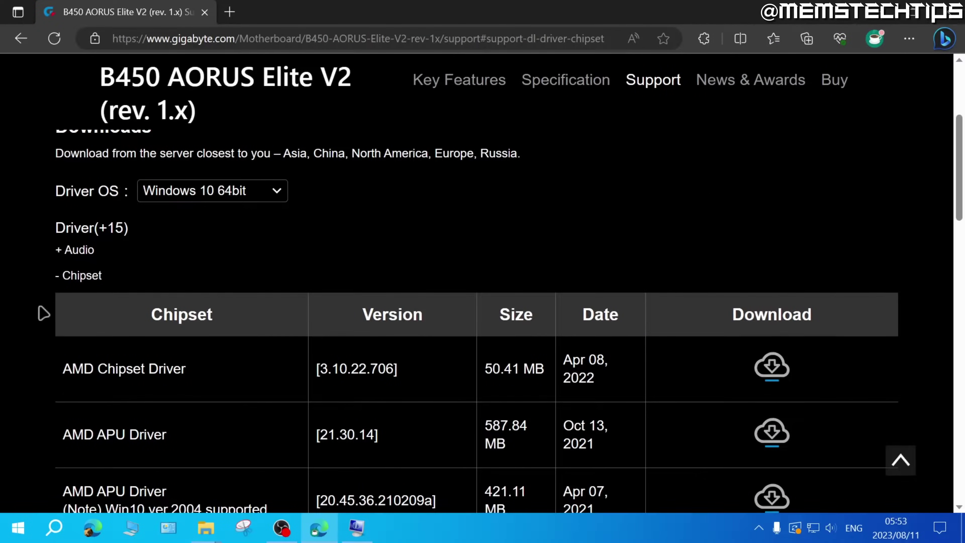
click(110, 271)
drag(64, 258, 184, 258)
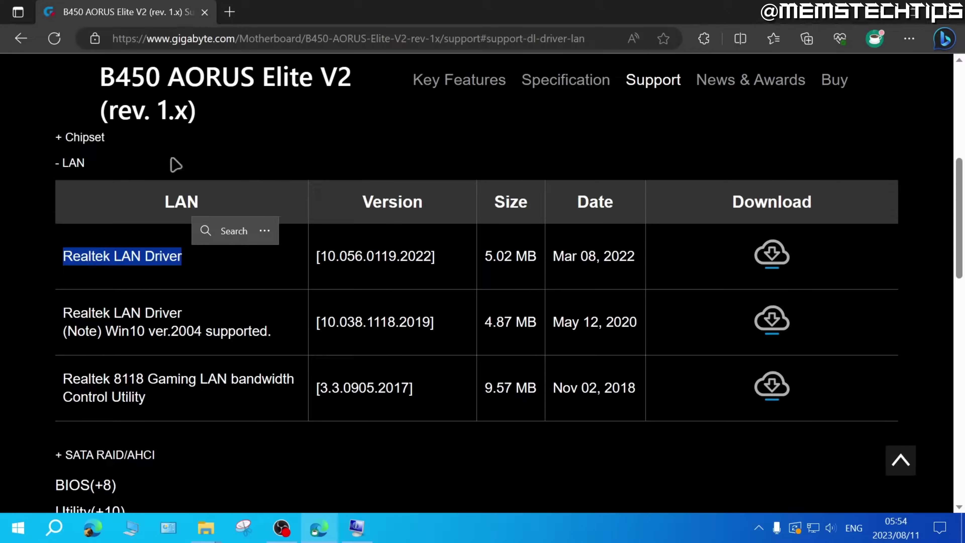
click(31, 206)
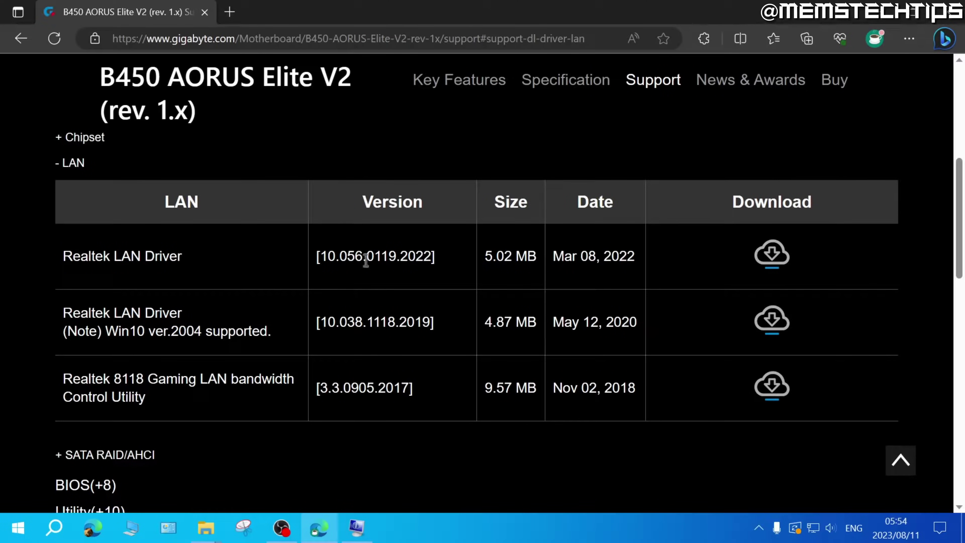
scroll(205, 347, down, 2)
click(69, 389)
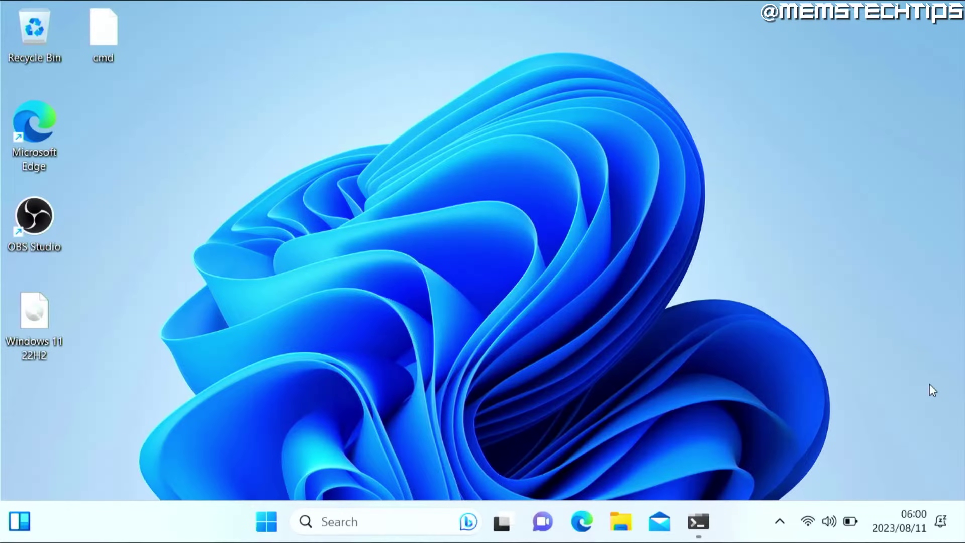
Open System Information on the laptop and check its system manufacturer and system model
click(358, 529)
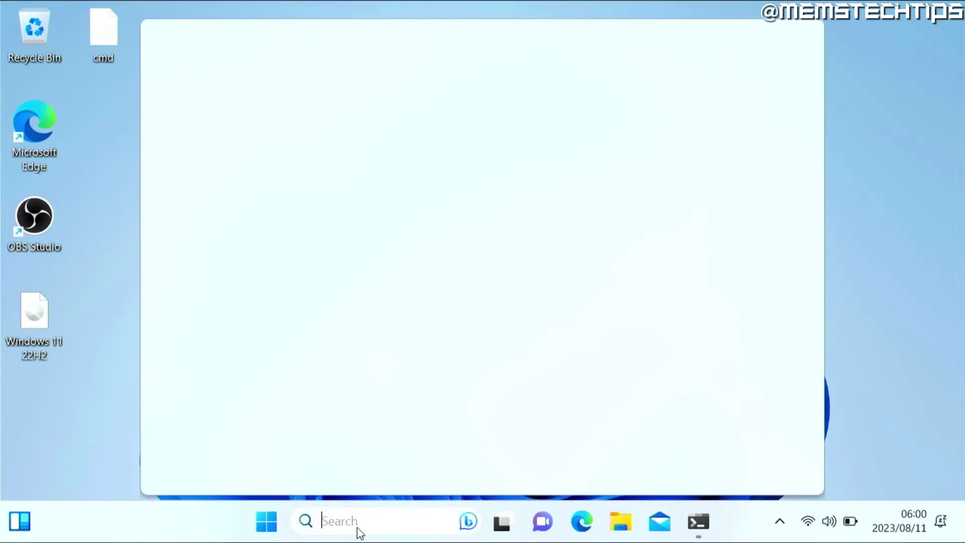
text(system information)
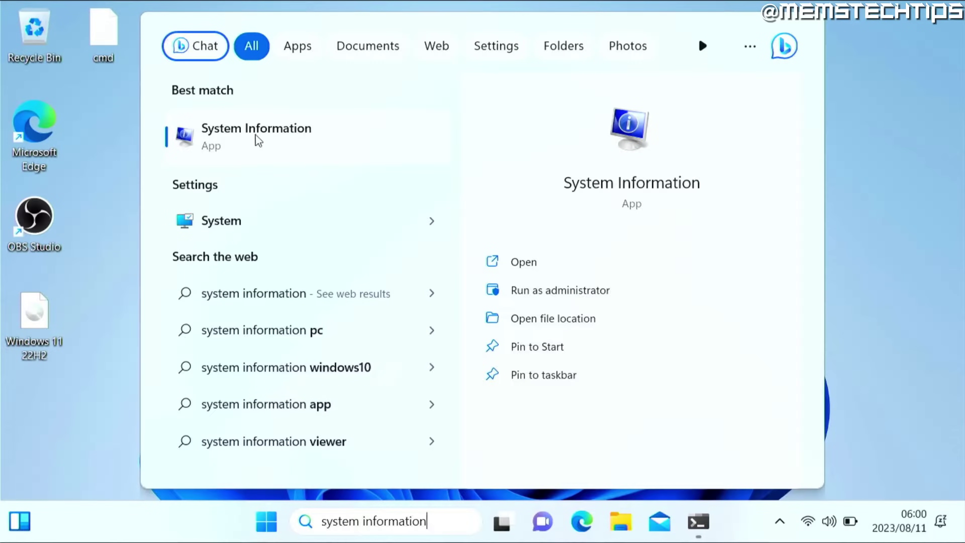
click(251, 145)
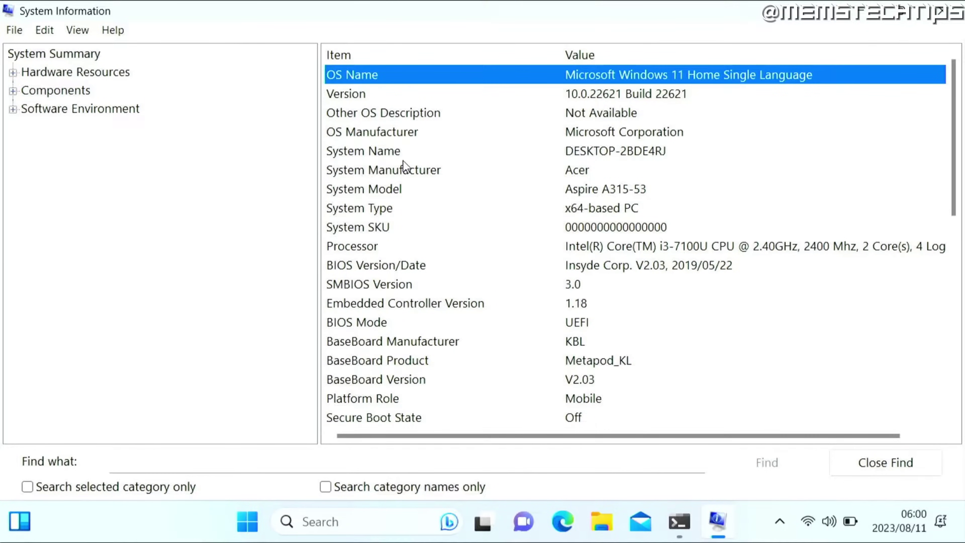
click(405, 174)
click(392, 190)
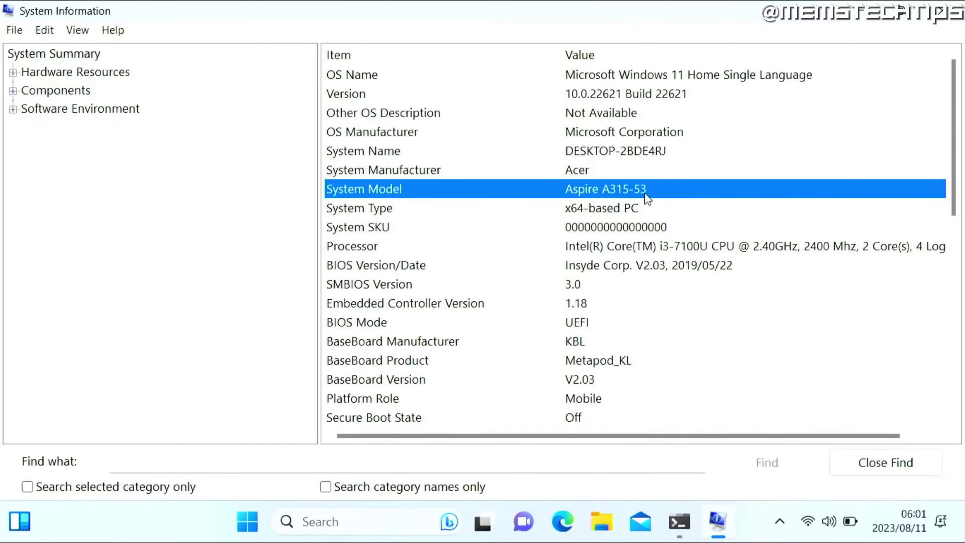
click(657, 170)
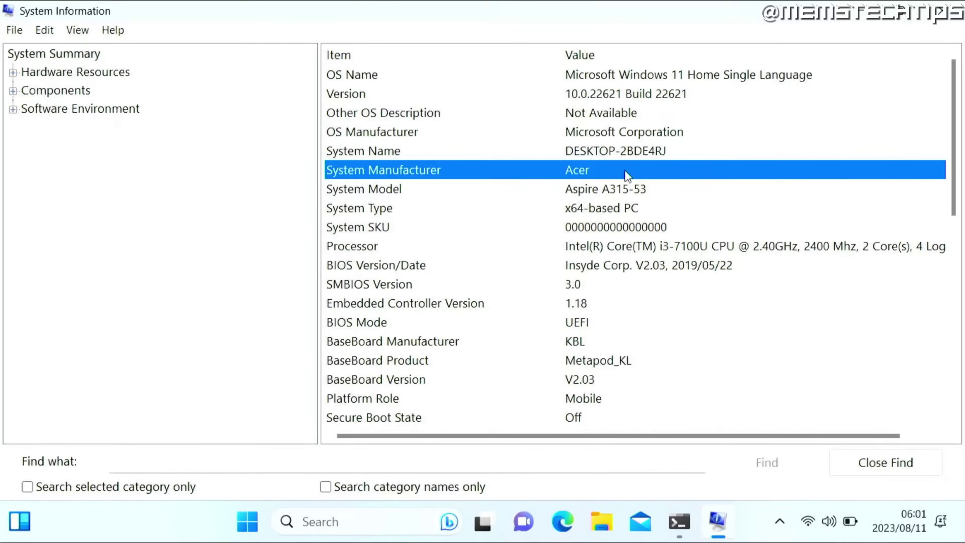
click(862, 14)
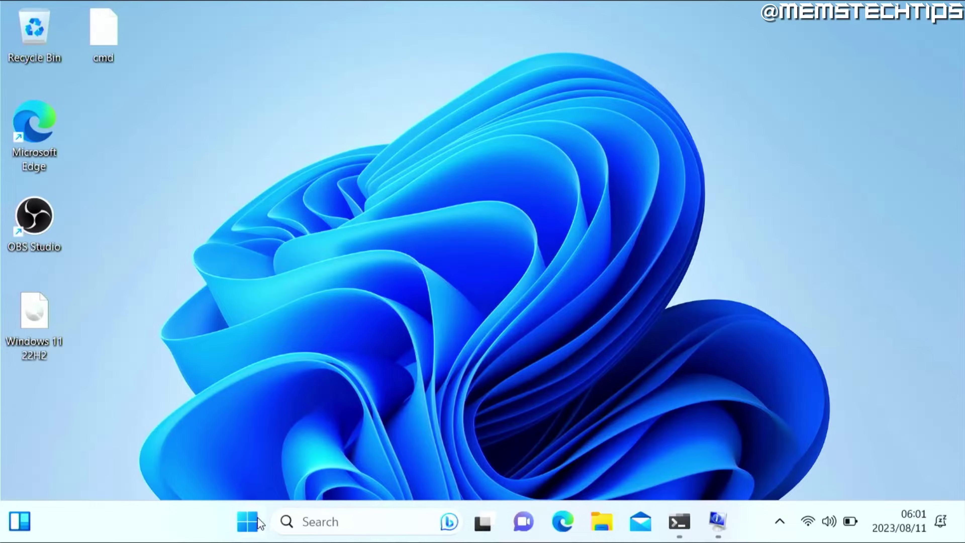
Run "wmic bios get serialnumber" in an administrator PowerShell window and copy the laptop's serial number
right_click(249, 523)
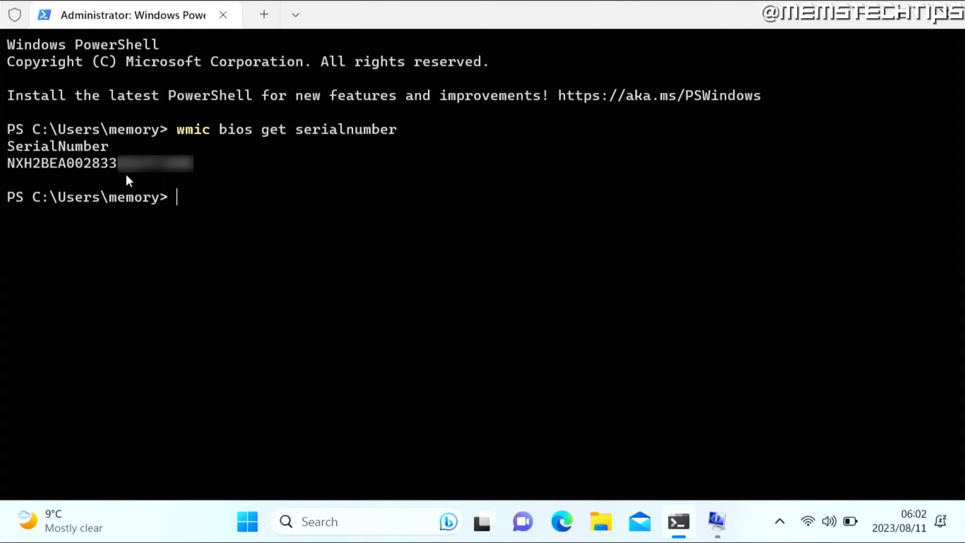
drag(192, 164, 8, 167)
key(ctrl+c)
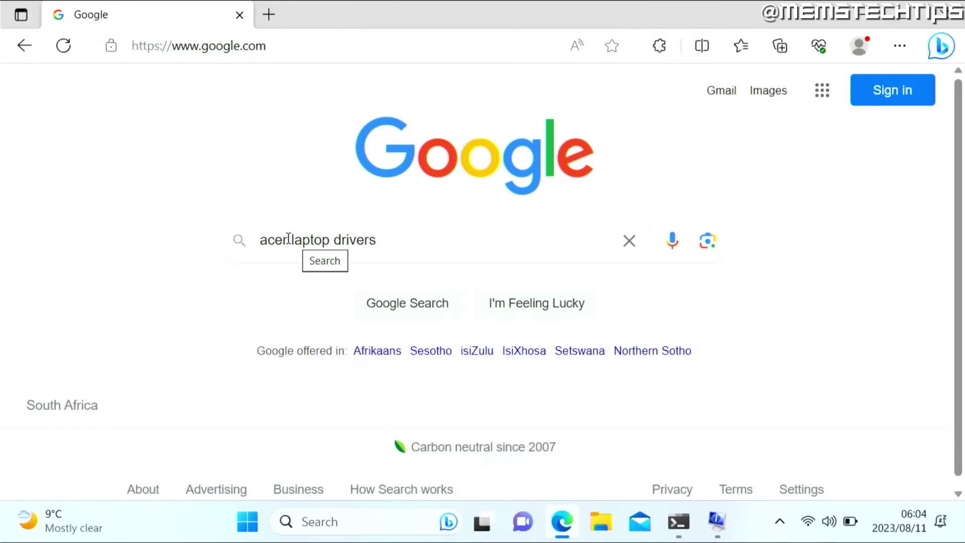
Search Google for "acer laptop drivers" and open the Download Acer Support Drivers and Manuals result
drag(288, 238, 261, 238)
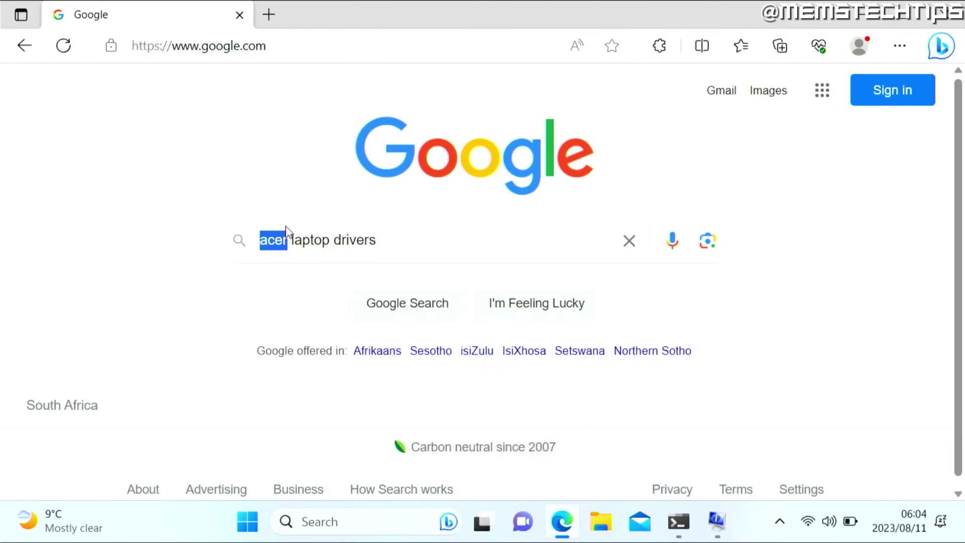
click(337, 240)
click(394, 316)
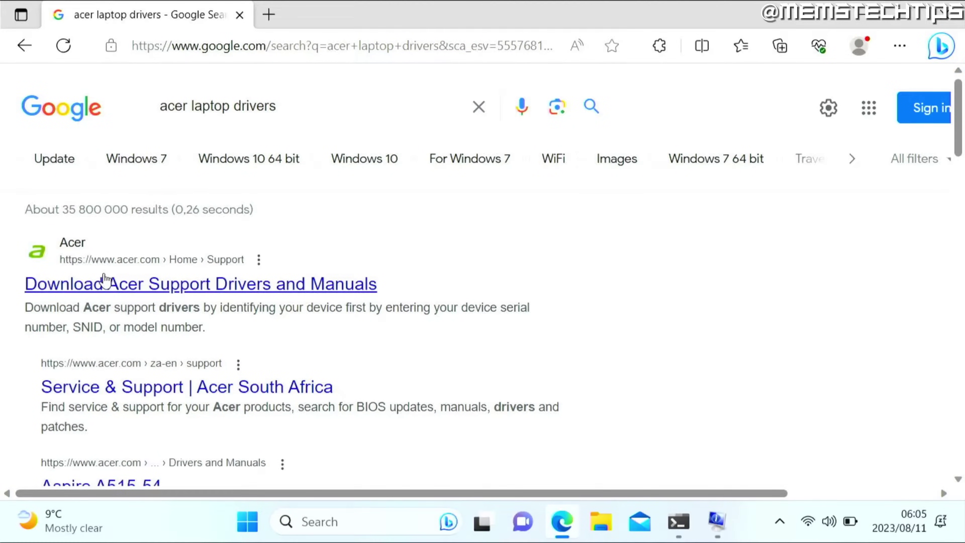
click(176, 283)
Identify the Acer device on the Drivers and Manuals page by submitting the copied serial number
scroll(482, 266, down, 3)
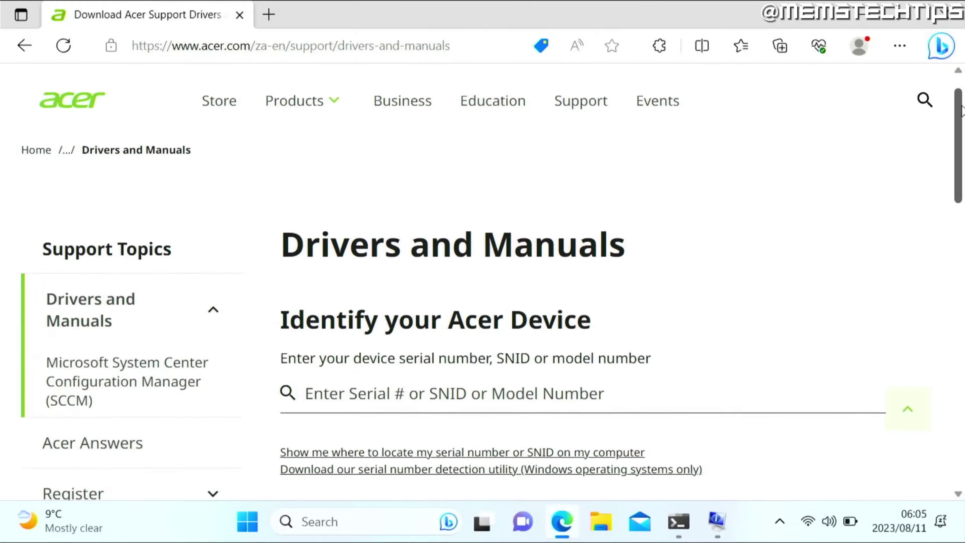
scroll(482, 266, down, 2)
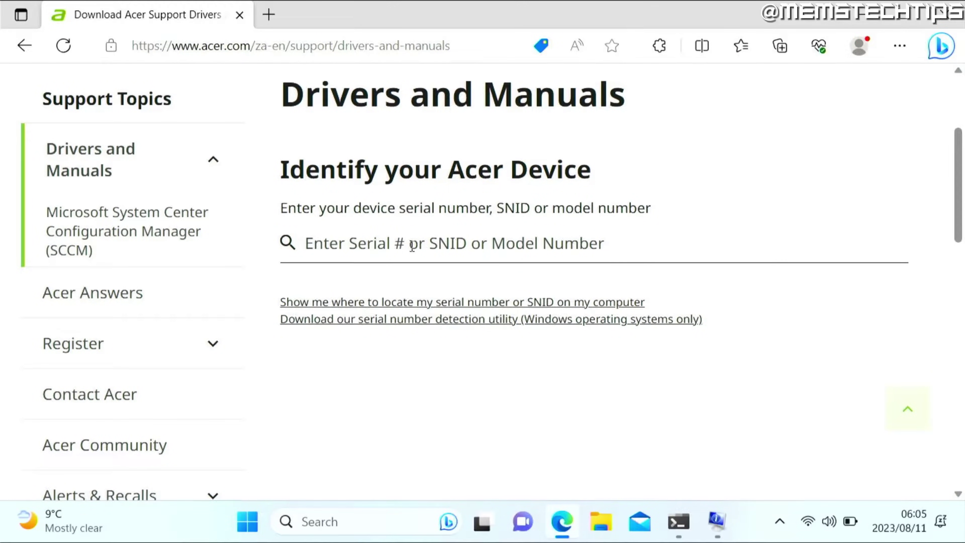
click(393, 237)
key(ctrl+v)
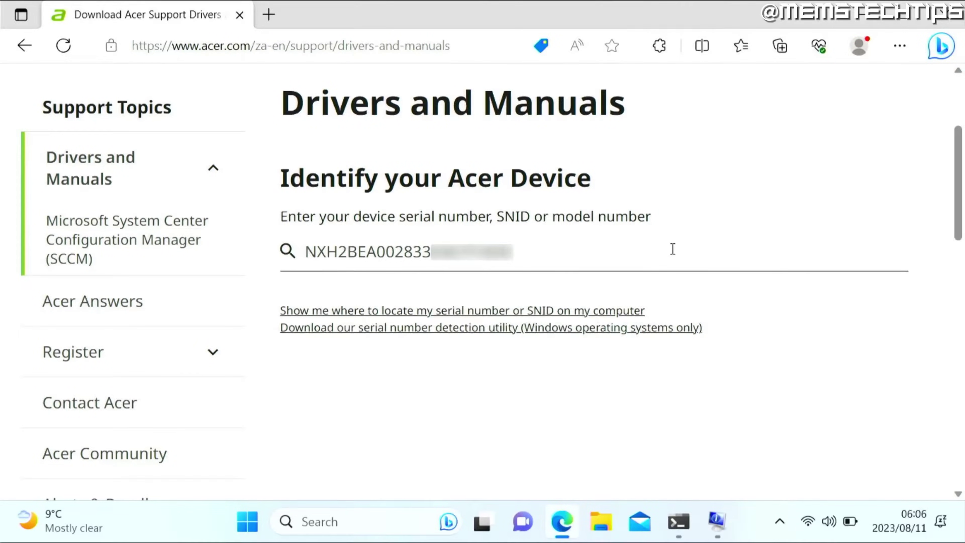
key(Return)
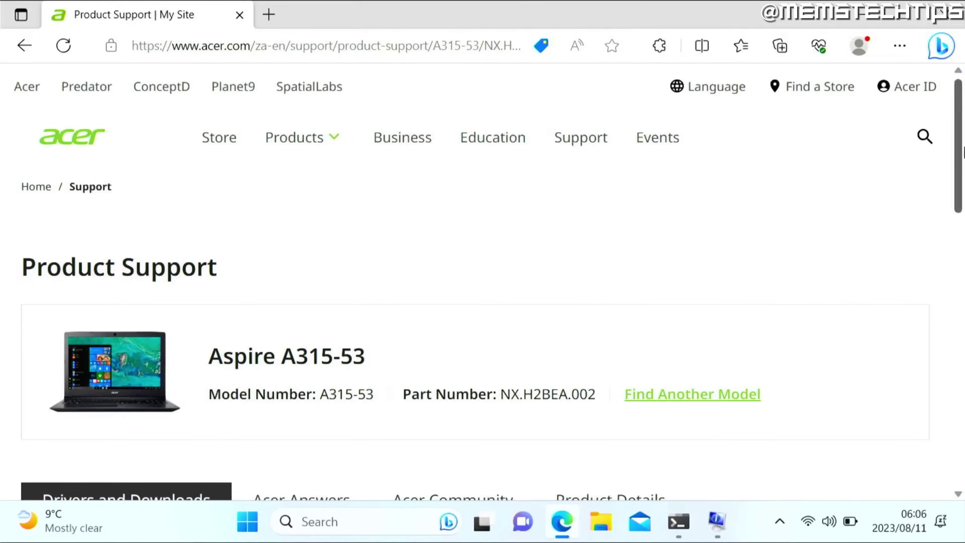
Choose Windows 10 64-bit as the operating system for the laptop's drivers and downloads
scroll(959, 125, down, 4)
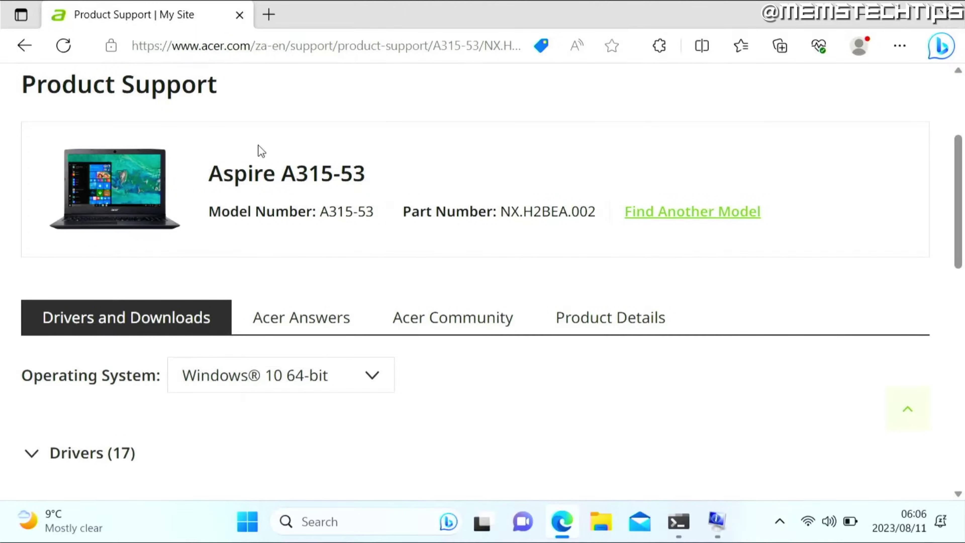
scroll(953, 235, down, 4)
scroll(954, 237, down, 1)
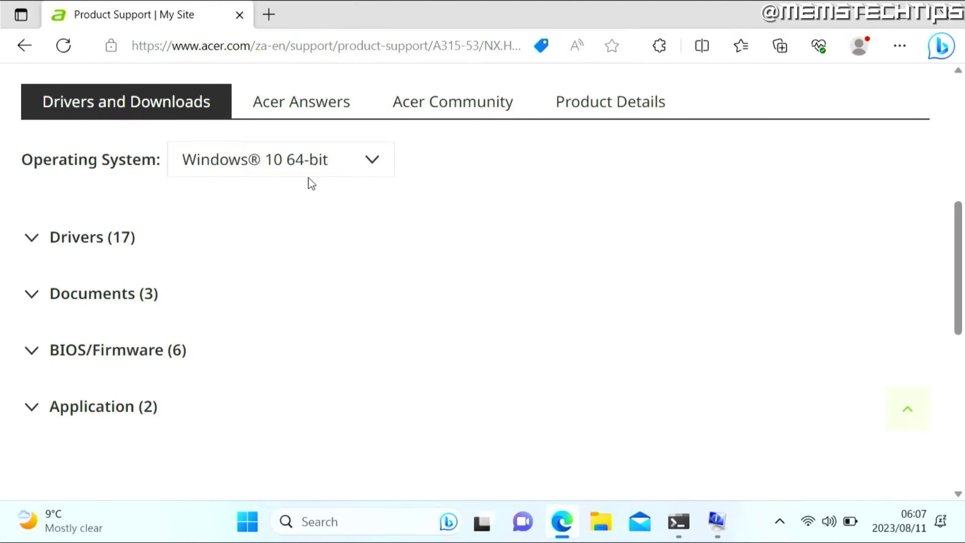
click(382, 172)
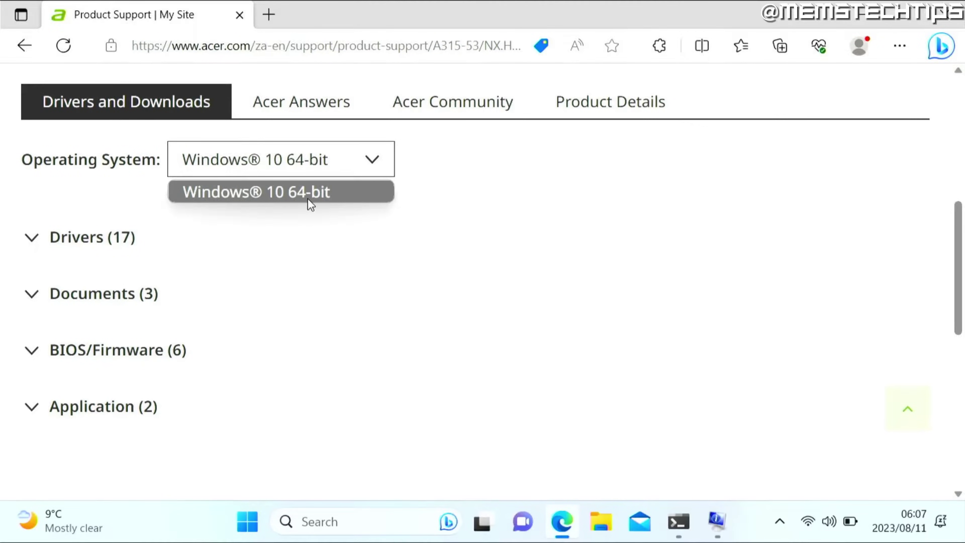
click(341, 196)
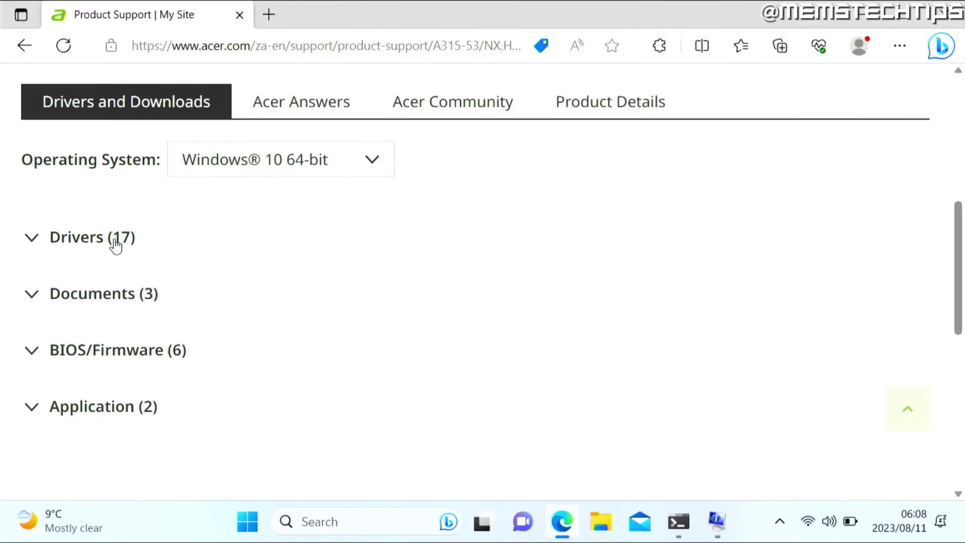
Expand the Drivers list and look through the available drivers by category, name, date and version
click(76, 243)
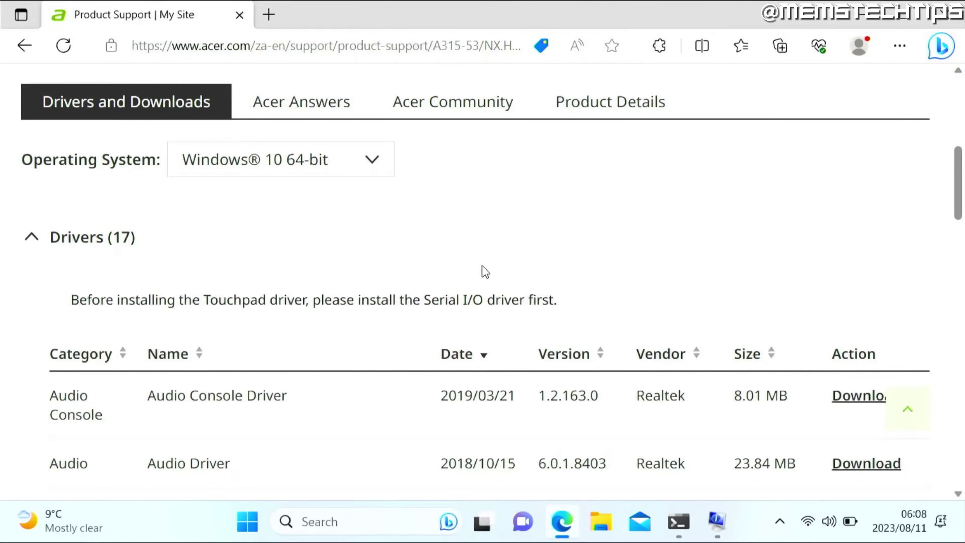
scroll(958, 182, down, 2)
scroll(958, 182, down, 5)
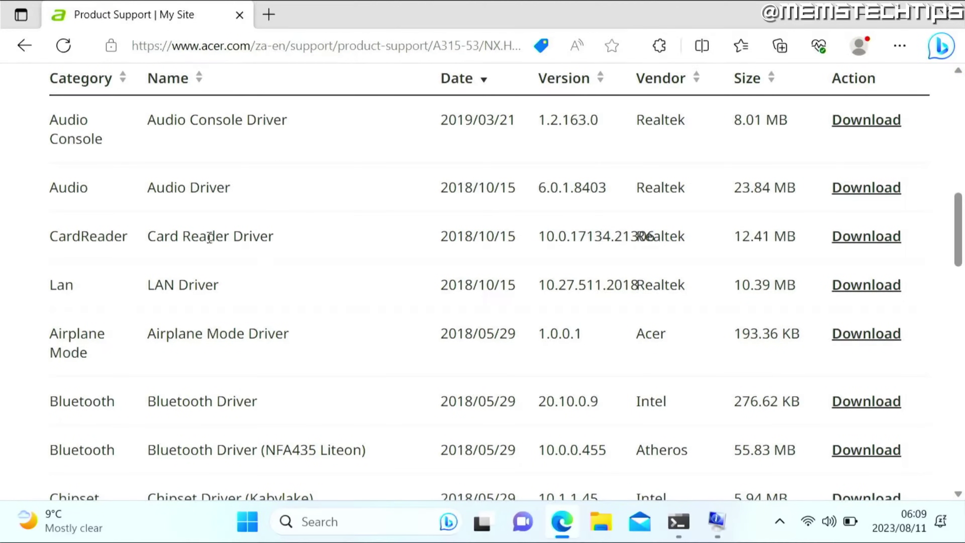
Download the Realtek Card Reader Driver and extract its zip file to the suggested folder in Downloads
click(863, 242)
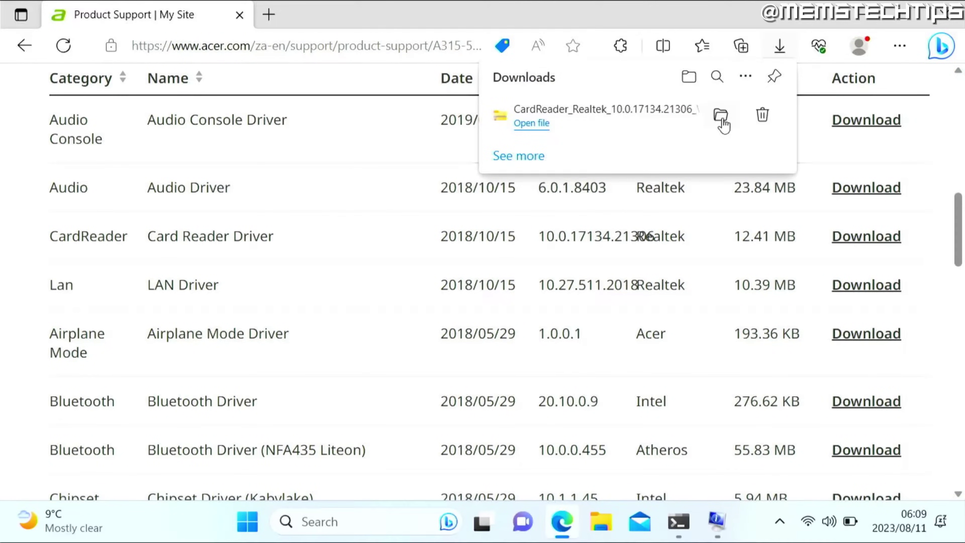
click(688, 78)
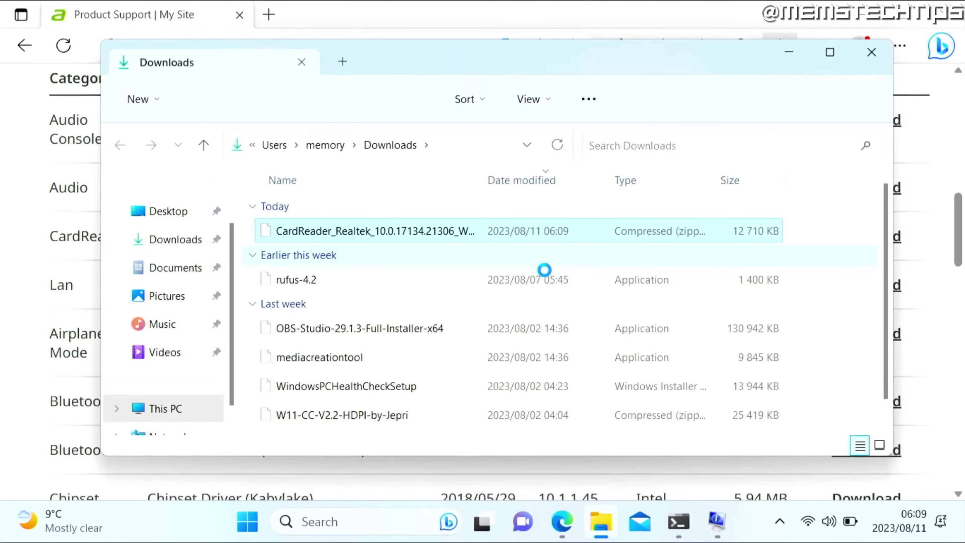
right_click(382, 231)
click(452, 156)
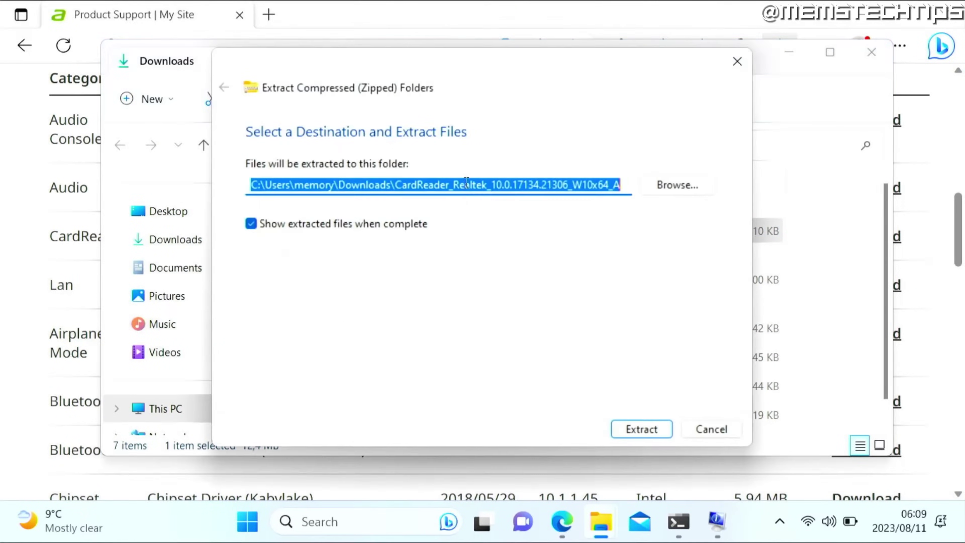
click(646, 431)
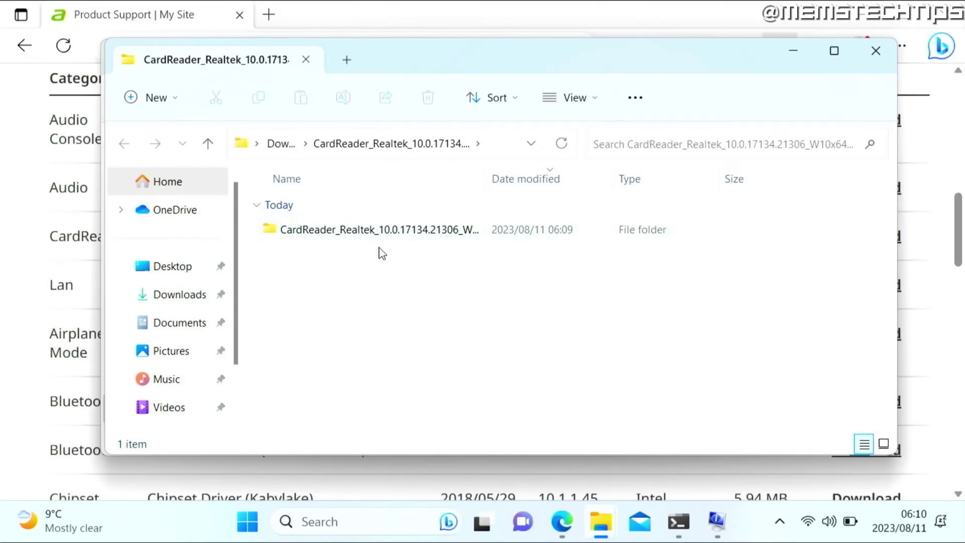
Install the Realtek Card Reader driver with the setup application in the extracted folder, and minimize both File Explorer windows
double_click(351, 230)
drag(891, 193, 890, 222)
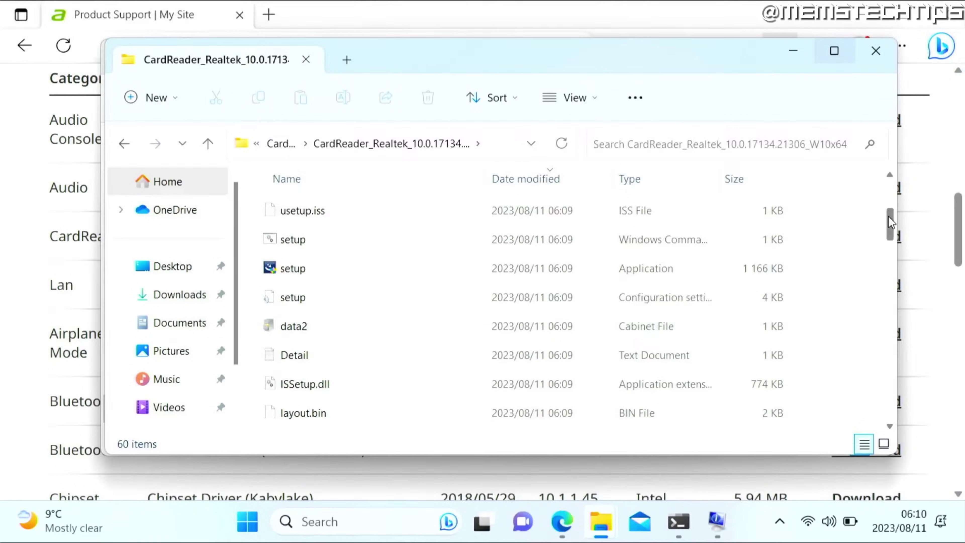
click(293, 275)
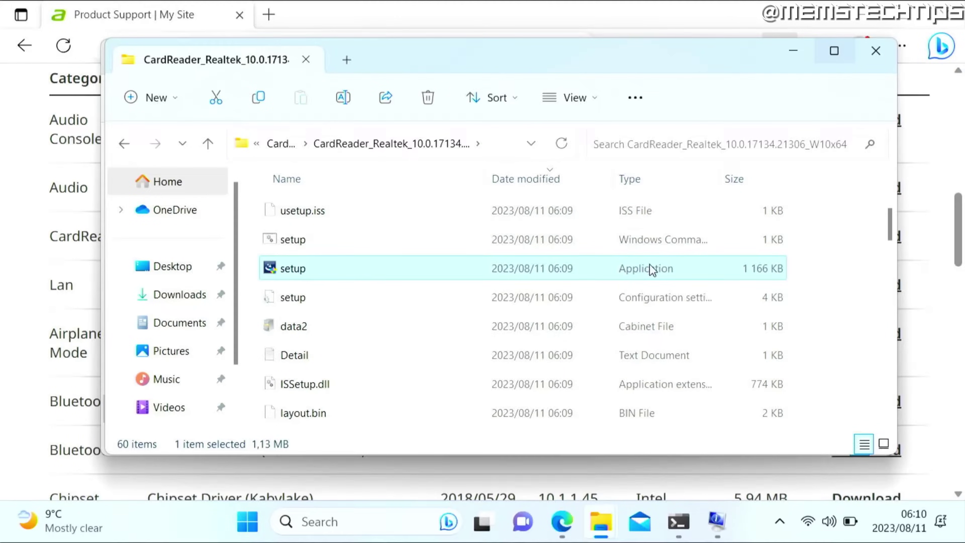
double_click(315, 272)
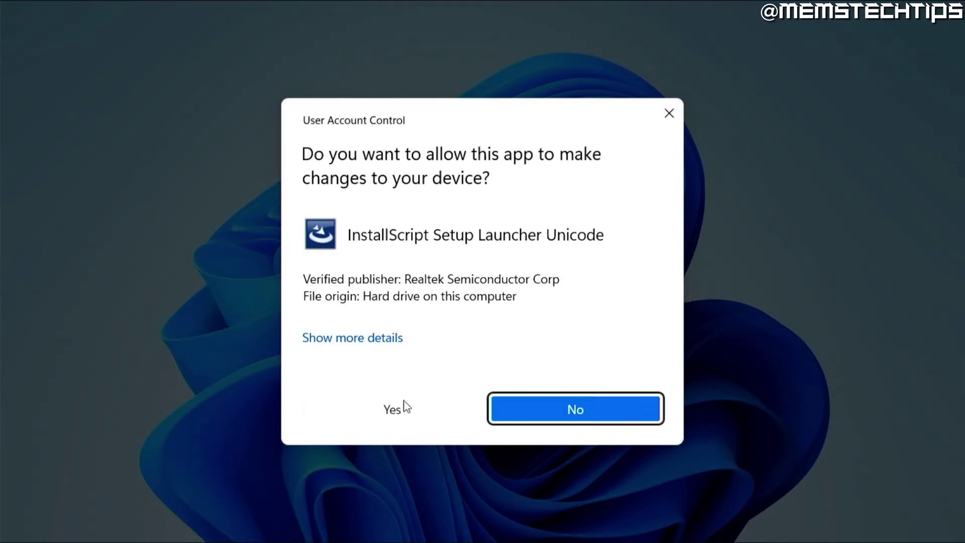
click(429, 418)
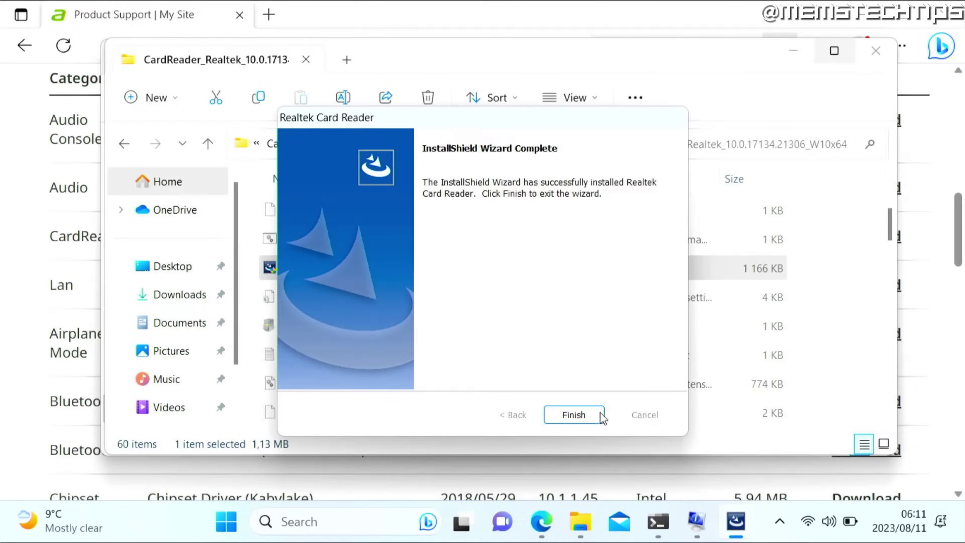
click(596, 415)
click(793, 51)
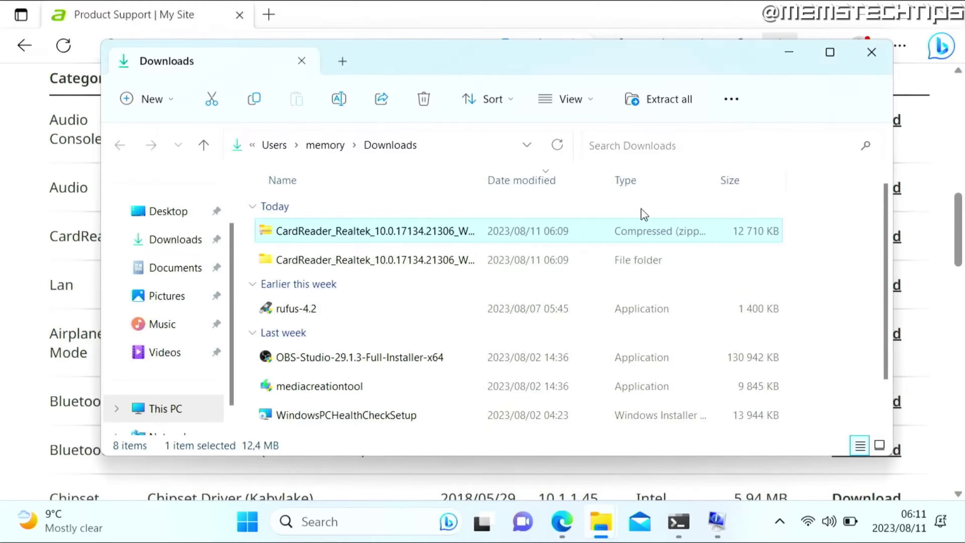
click(789, 53)
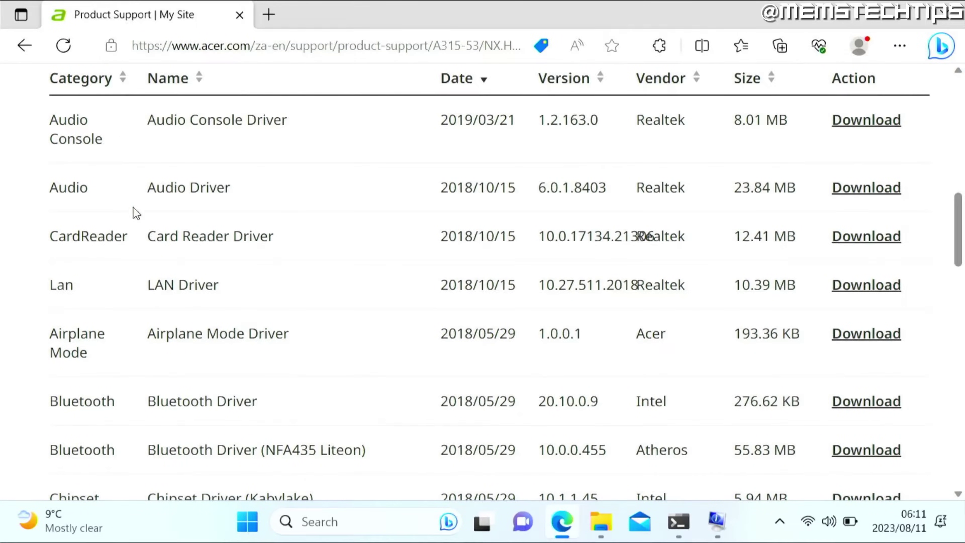
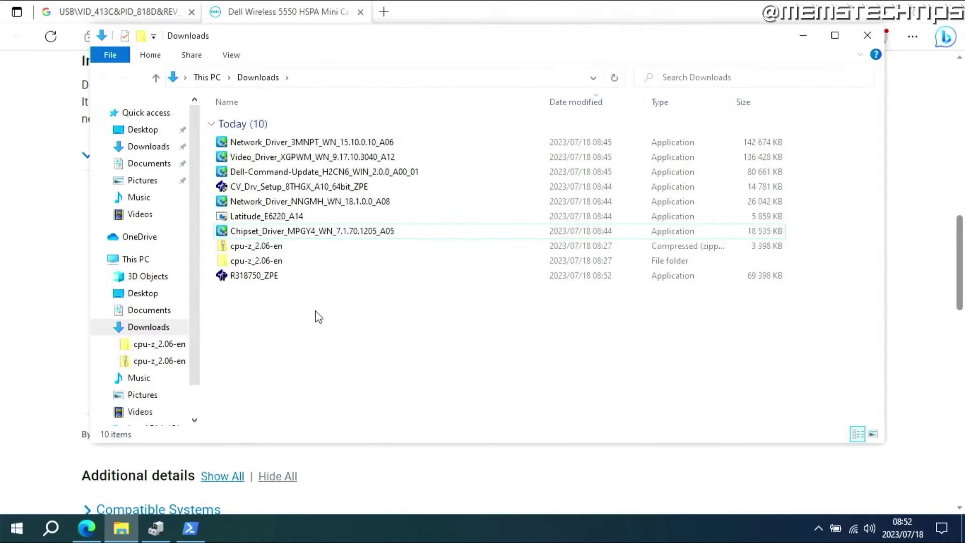
Run R318750_ZPE from the Downloads folder and unzip the Dell Wireless 5550 driver files to C:\Dell\Drivers\TRYRD\
double_click(251, 276)
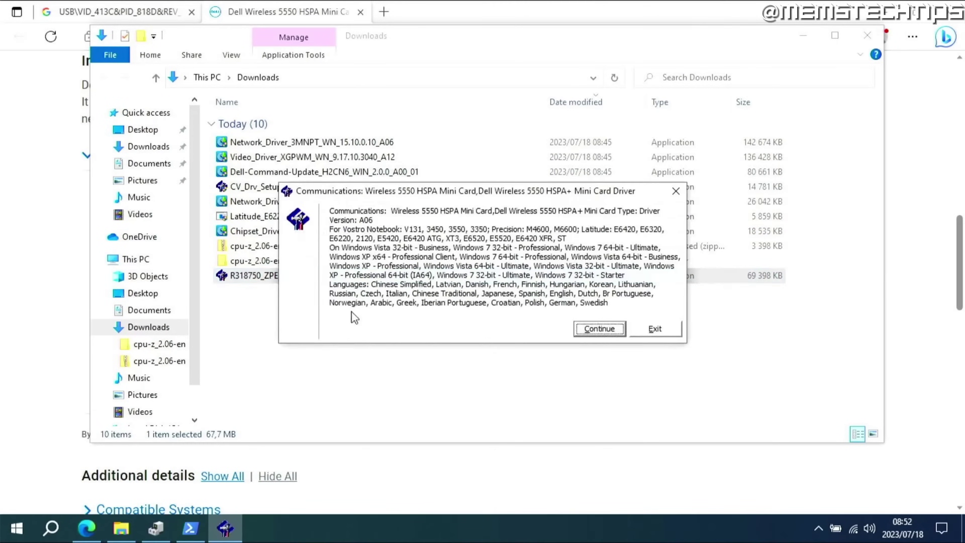
click(616, 331)
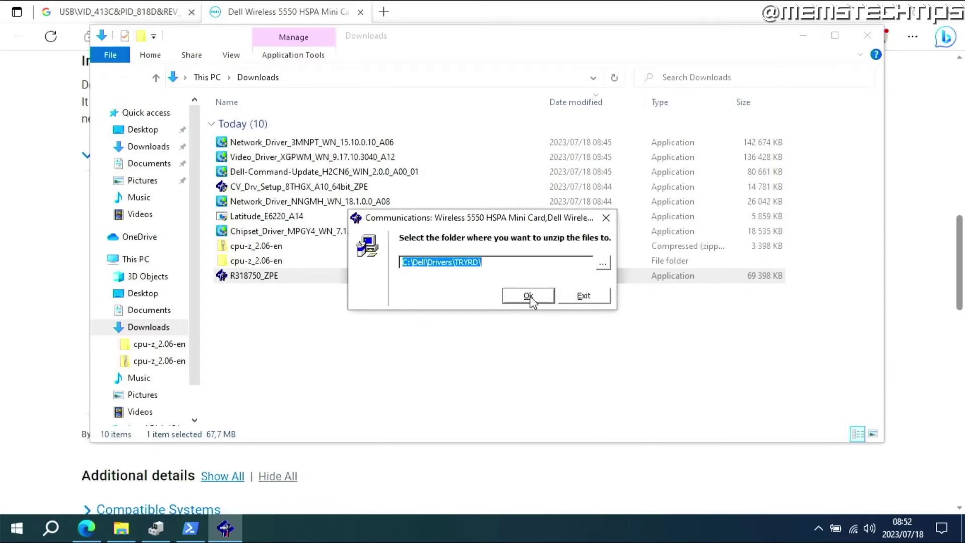
click(529, 296)
click(506, 295)
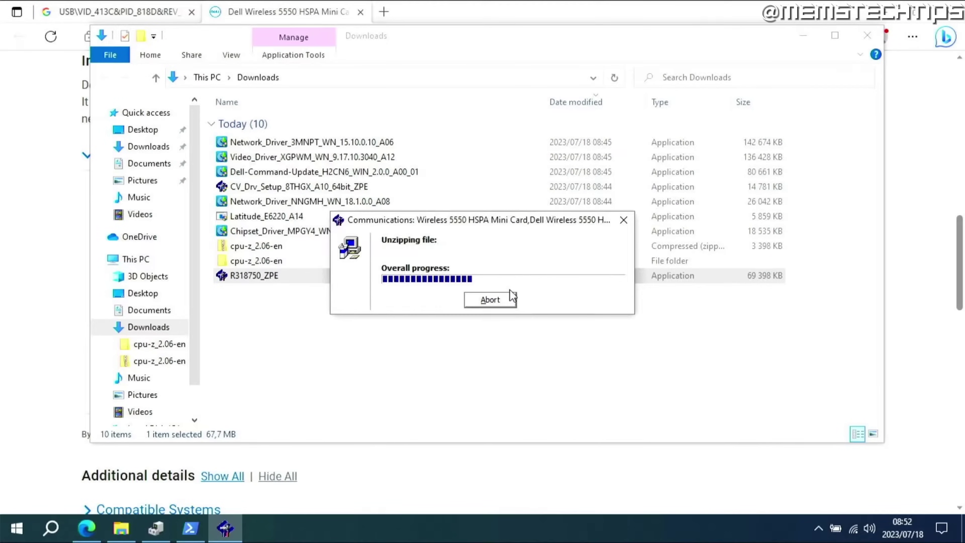
click(562, 298)
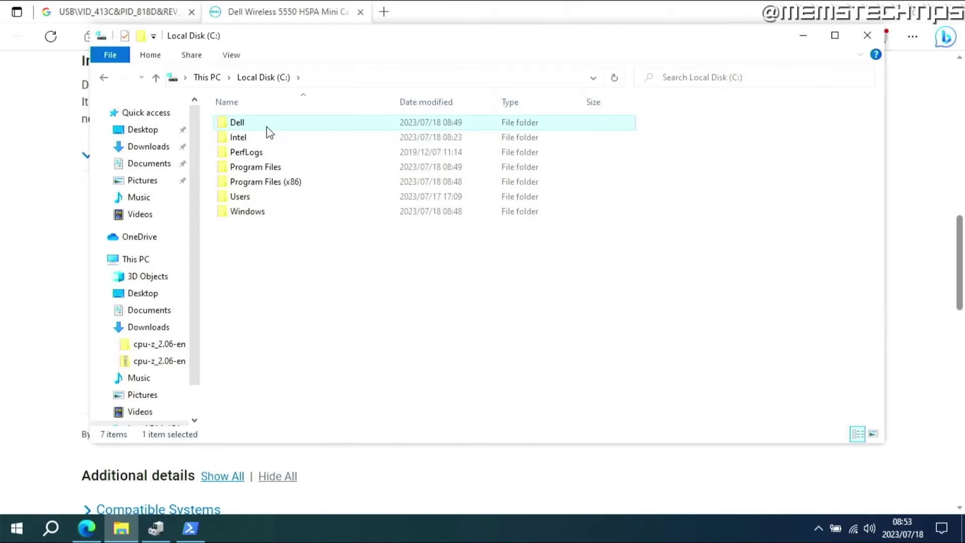
Run the setup application in C:\Dell\Drivers\TRYRD and install the Dell Wireless HSPA Mini-Card Drivers to the default destination
double_click(268, 126)
double_click(267, 125)
click(288, 138)
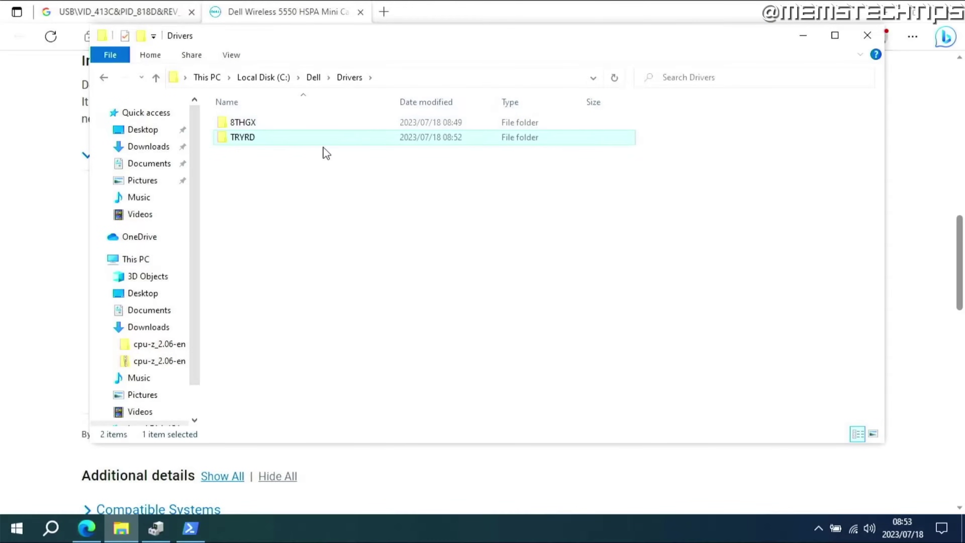
double_click(302, 143)
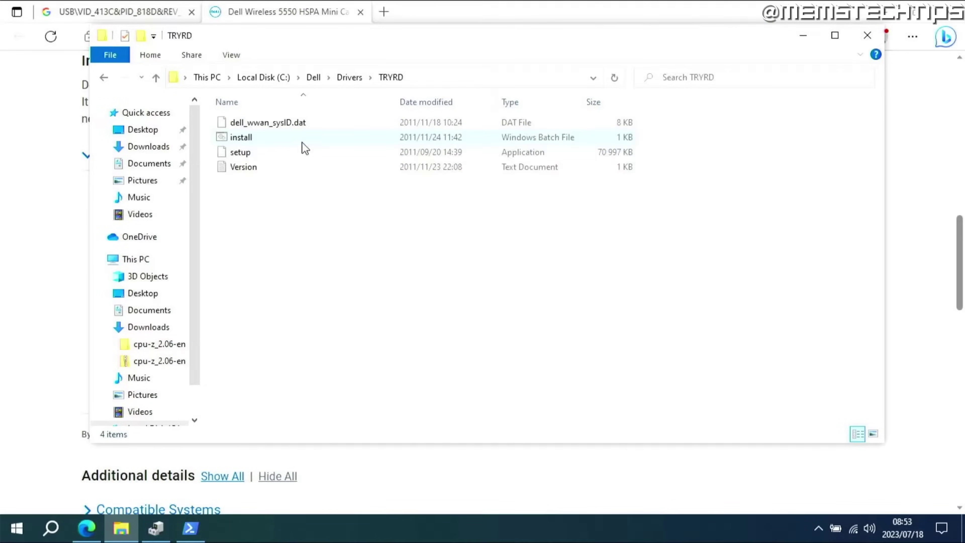
double_click(291, 152)
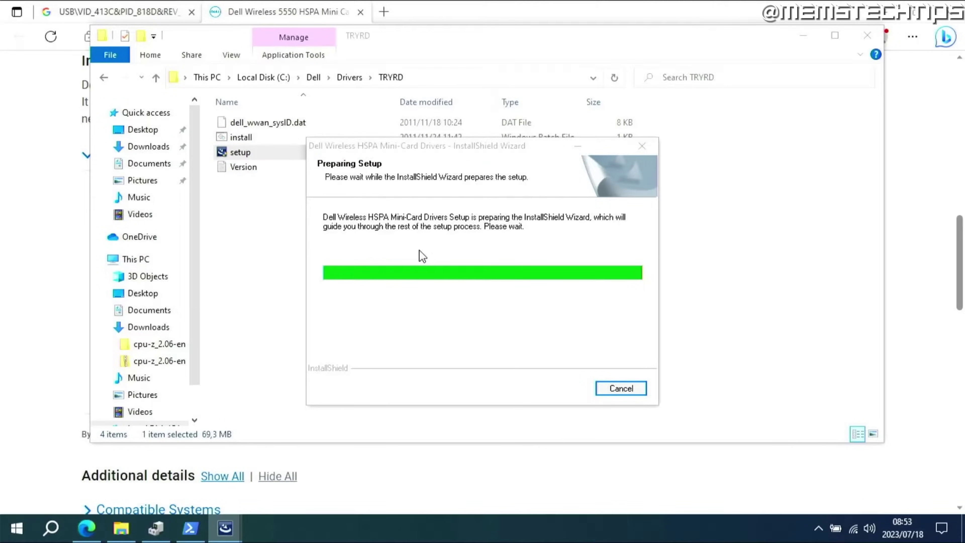
click(561, 387)
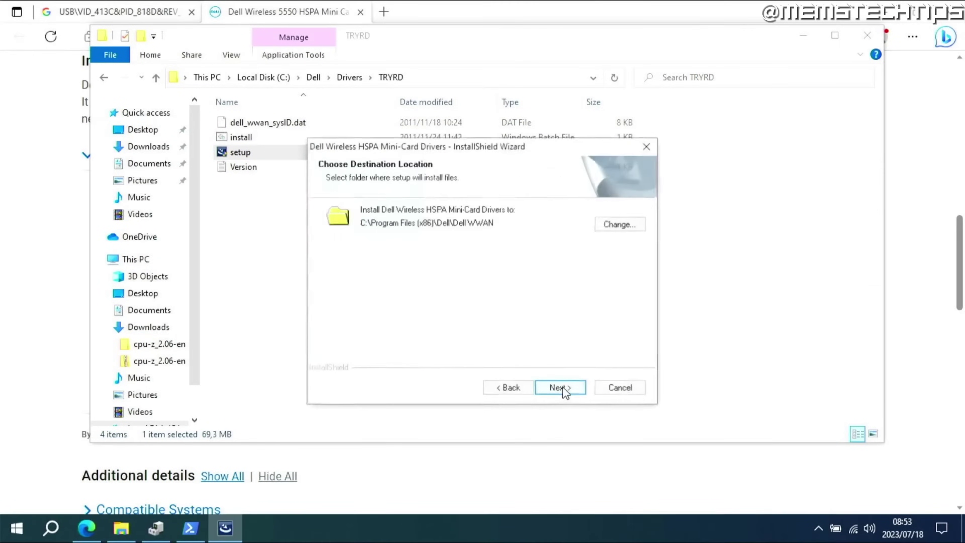
click(560, 388)
click(561, 387)
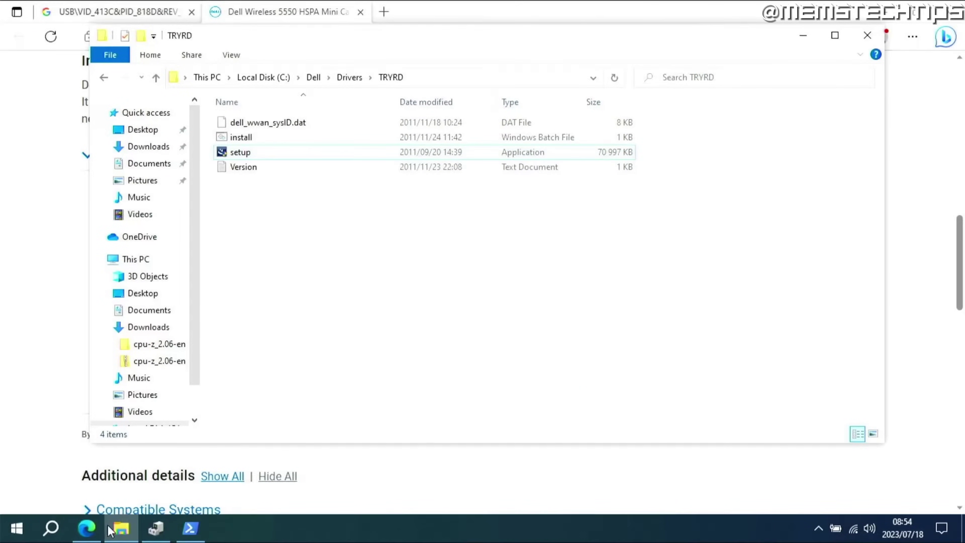
Switch to Device Manager and copy the first Hardware Ids value of the Mass Storage Controller under Other devices
click(156, 528)
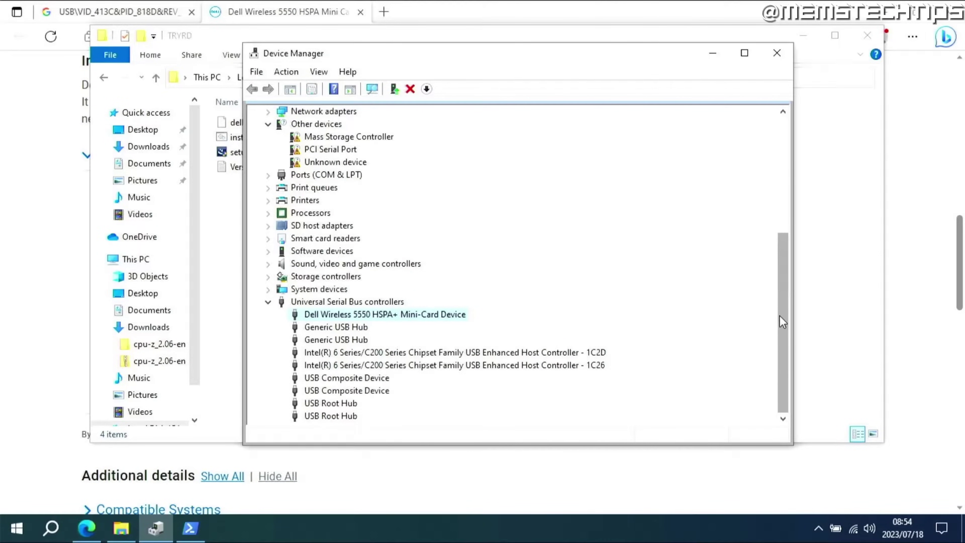
click(343, 254)
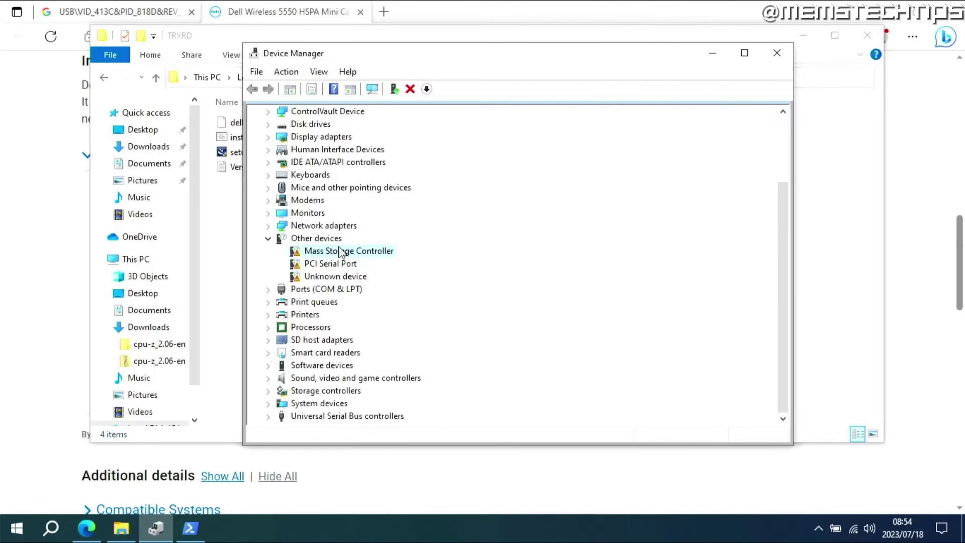
right_click(342, 252)
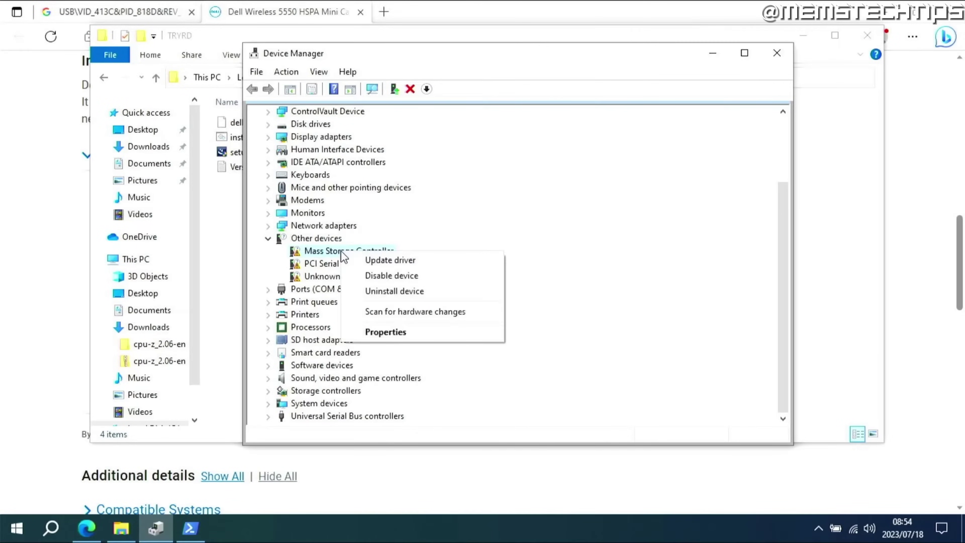
click(386, 331)
click(491, 135)
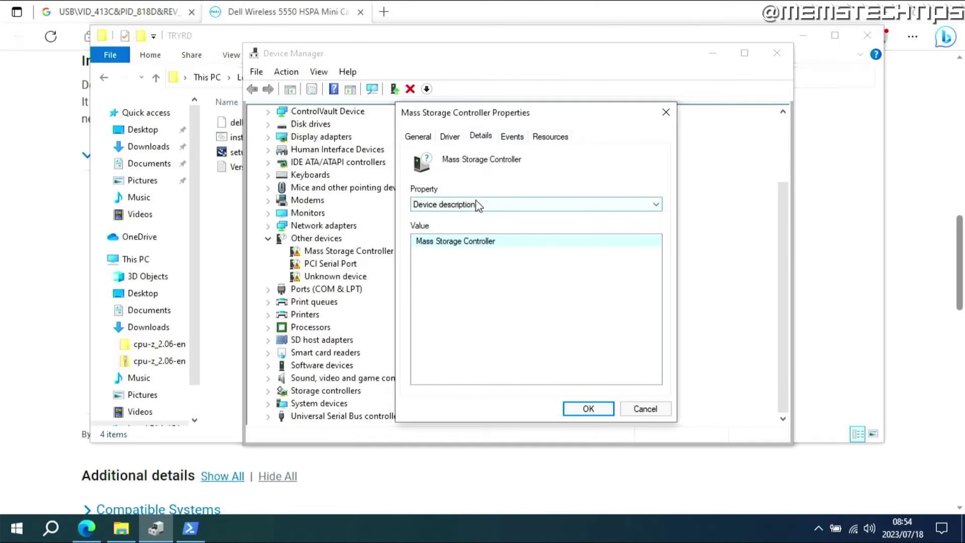
click(488, 205)
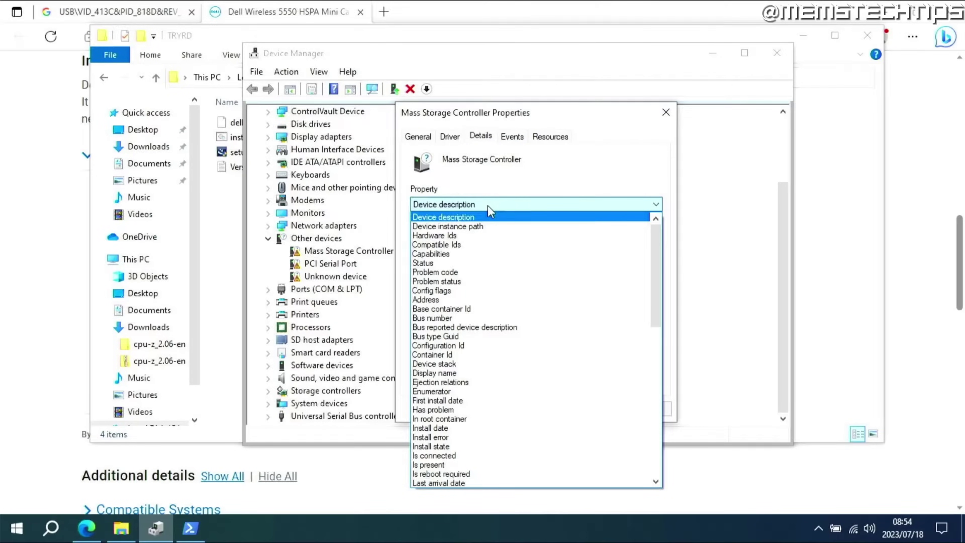
click(506, 235)
right_click(506, 239)
click(530, 245)
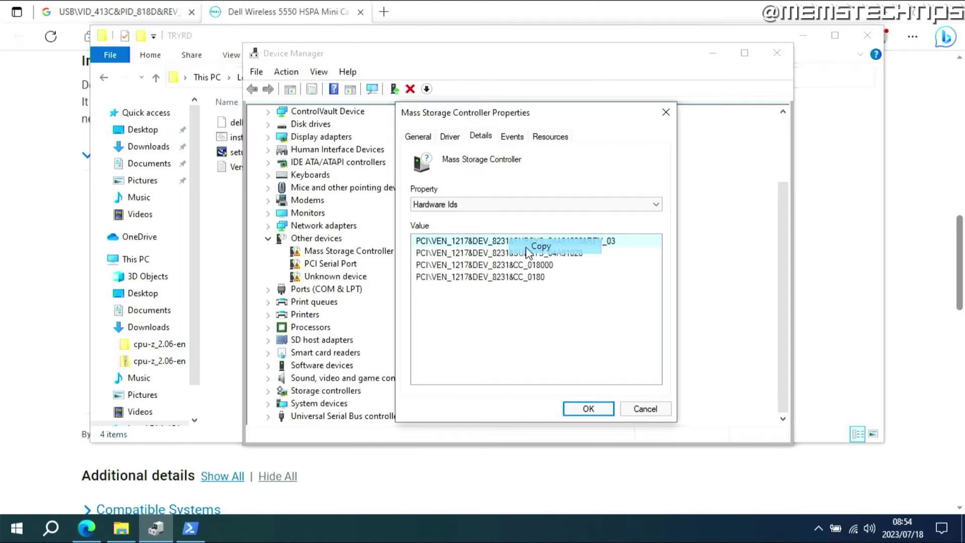
click(588, 408)
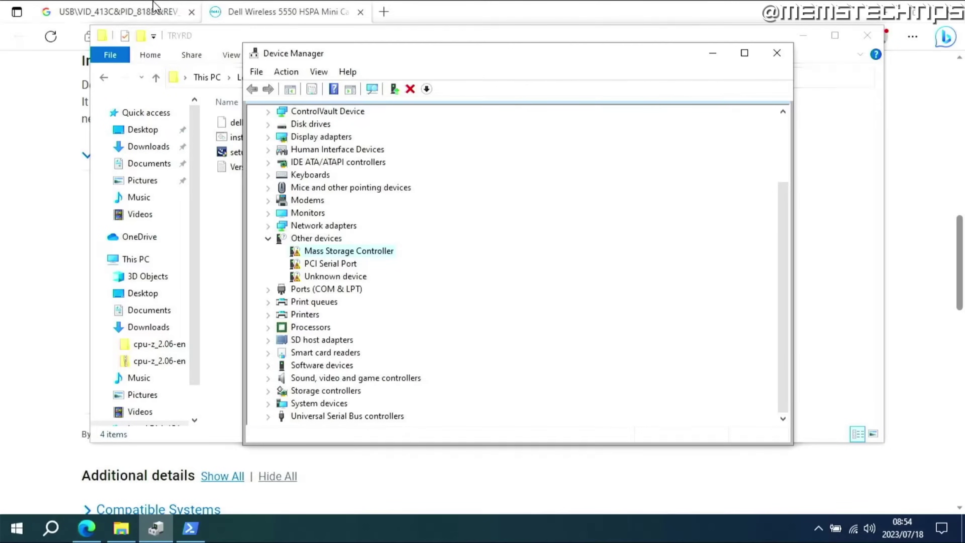
Close the Dell driver page in the browser and search Google for PCI\VEN_1217&DEV_8231&SUBSYS_04A91028&REV_03
click(360, 12)
drag(353, 84, 121, 84)
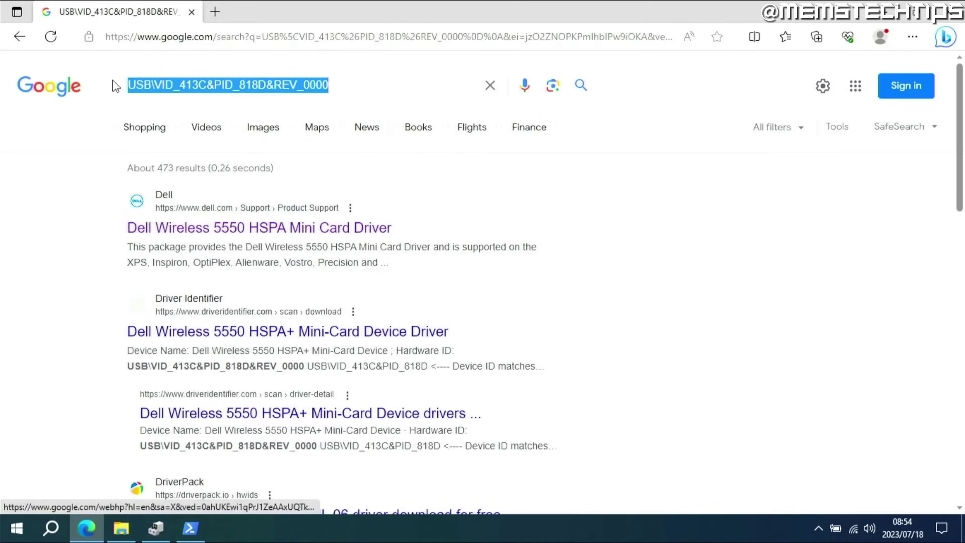
right_click(147, 84)
click(186, 161)
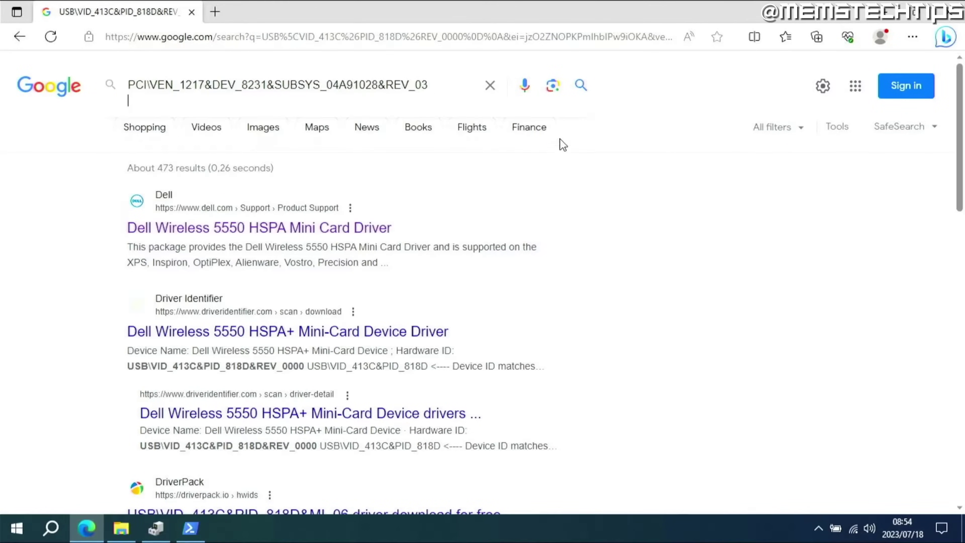
click(579, 86)
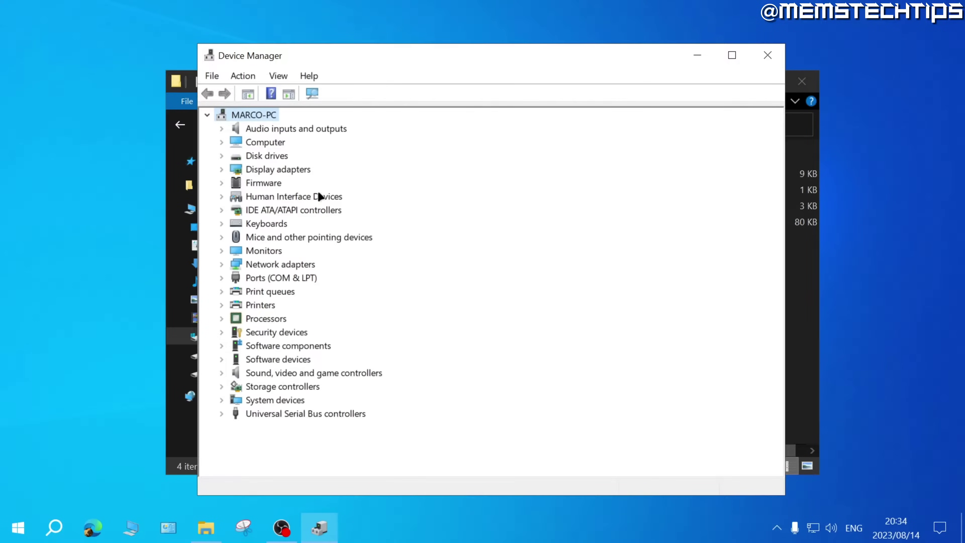
Search automatically for an updated driver for the second Generic PnP Monitor, and continue the search on Windows Update
double_click(264, 251)
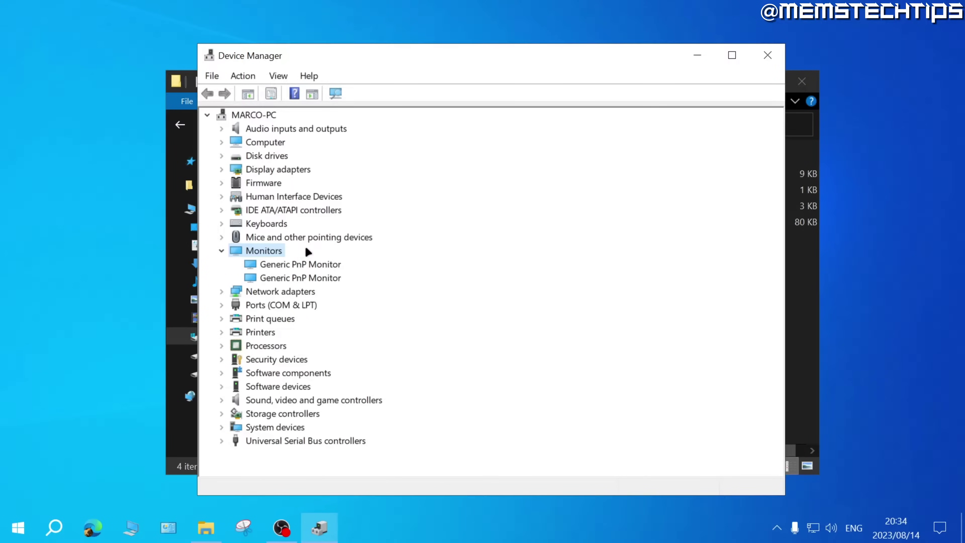
right_click(319, 281)
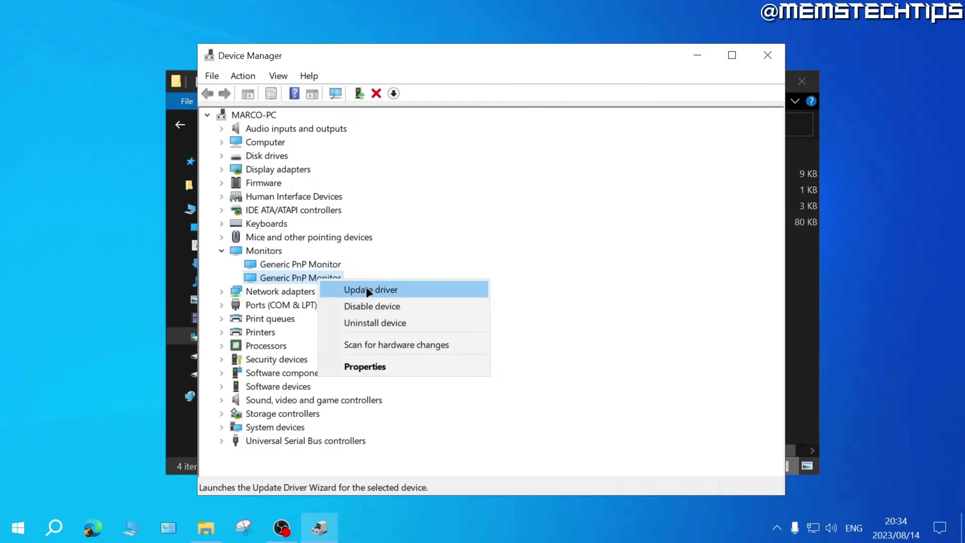
click(391, 290)
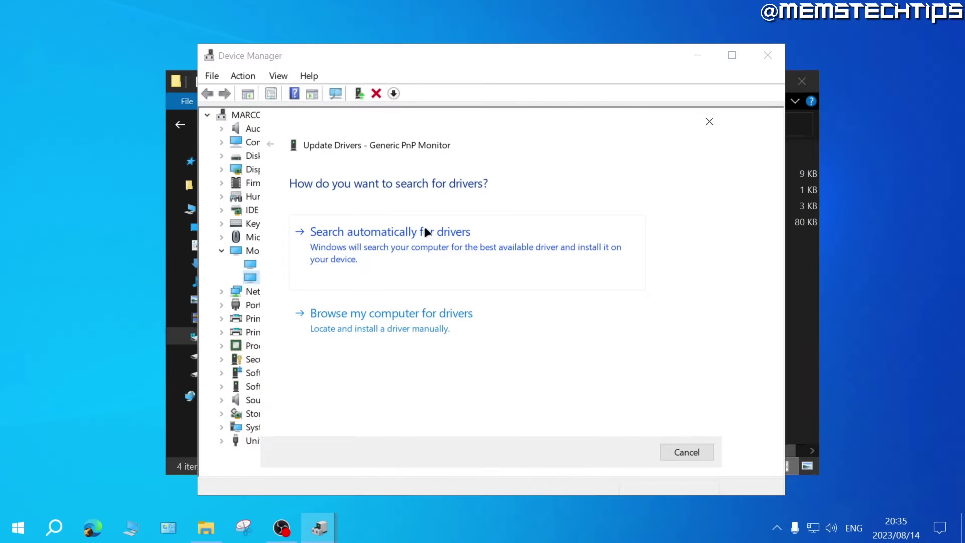
click(426, 247)
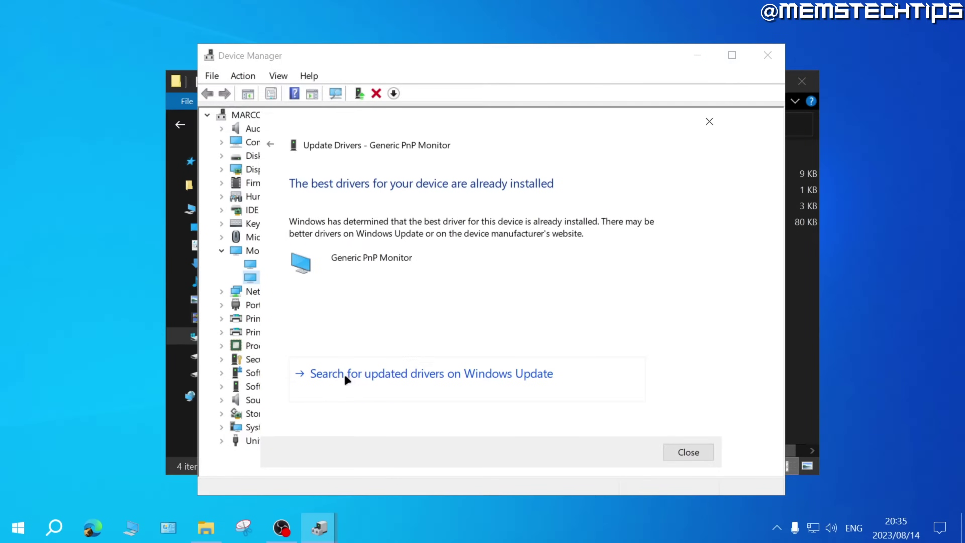
click(434, 375)
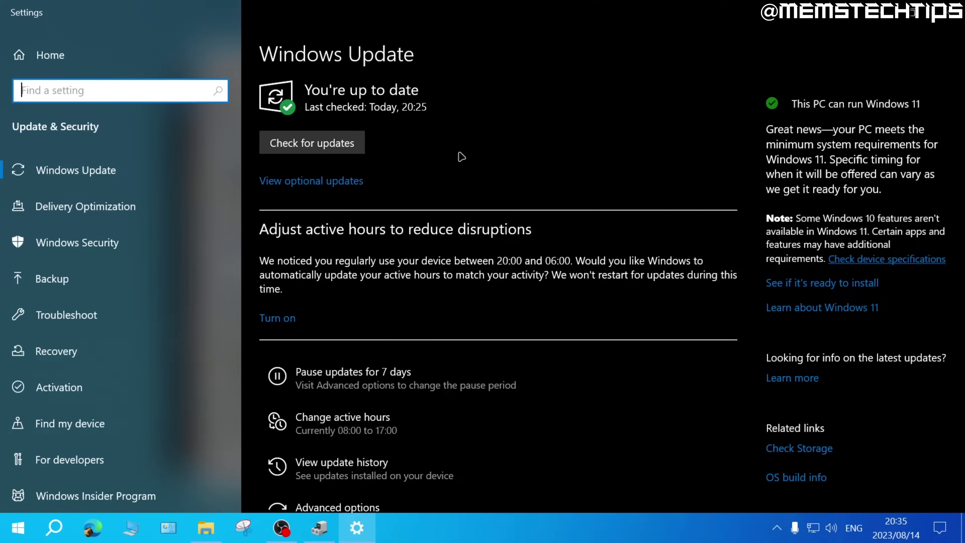
Close the Windows Update settings and start a driver update for the second Generic PnP Monitor that browses the computer for drivers
key(alt+F4)
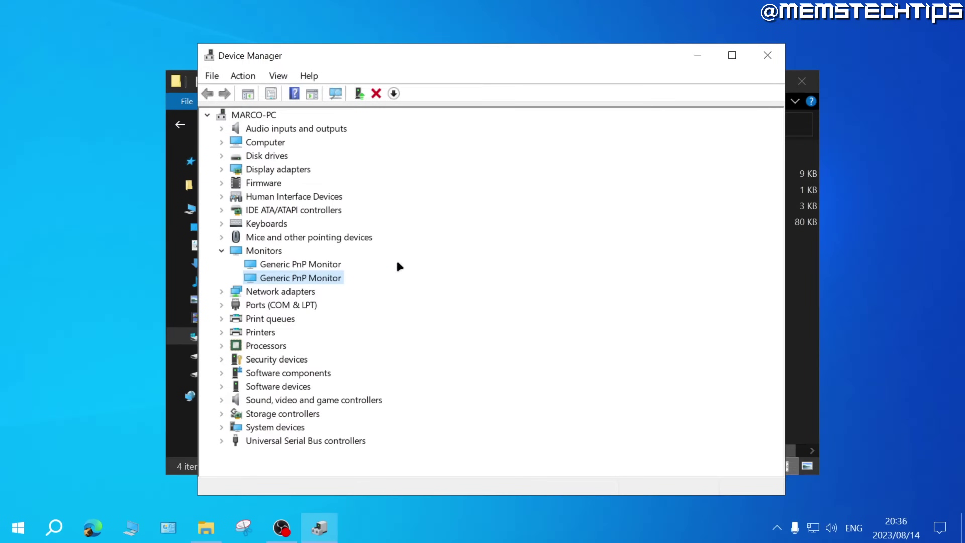
right_click(324, 277)
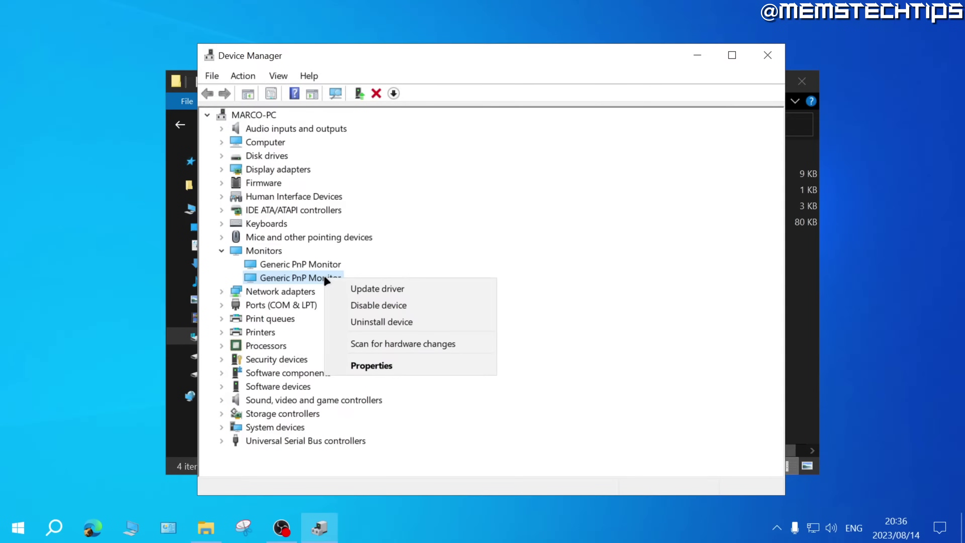
click(424, 291)
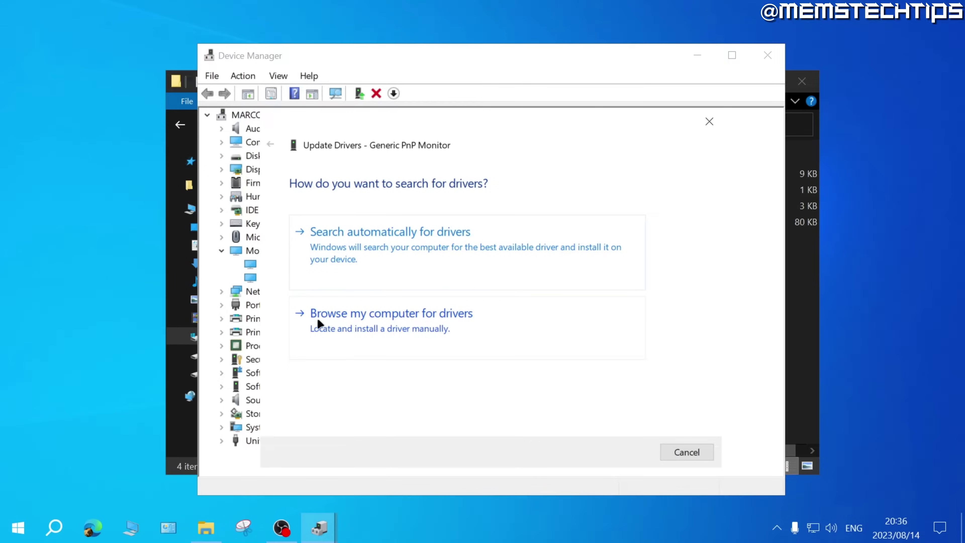
click(428, 316)
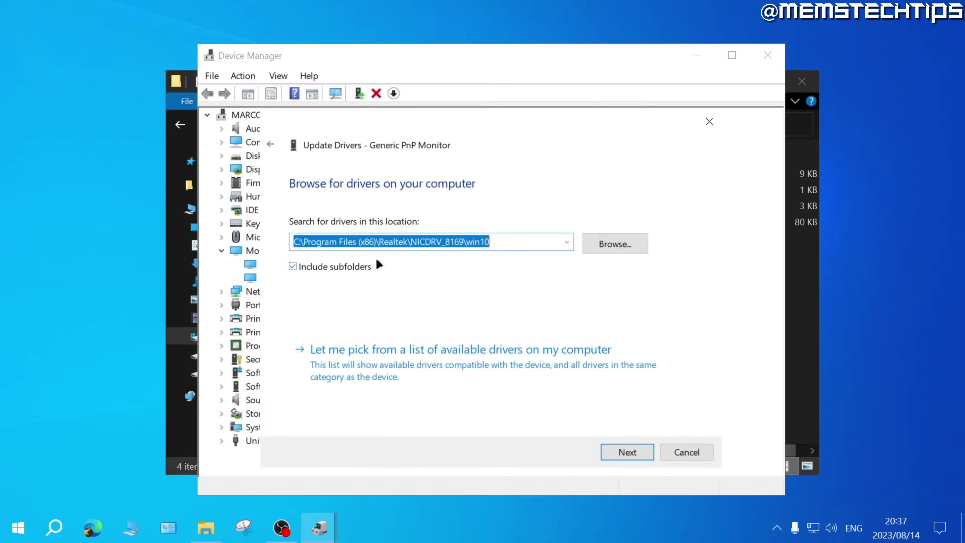
Examine the extracted monitor driver files and their folder path in C:\TEMP\24GM77_Driver, then return to the driver update wizard
click(810, 299)
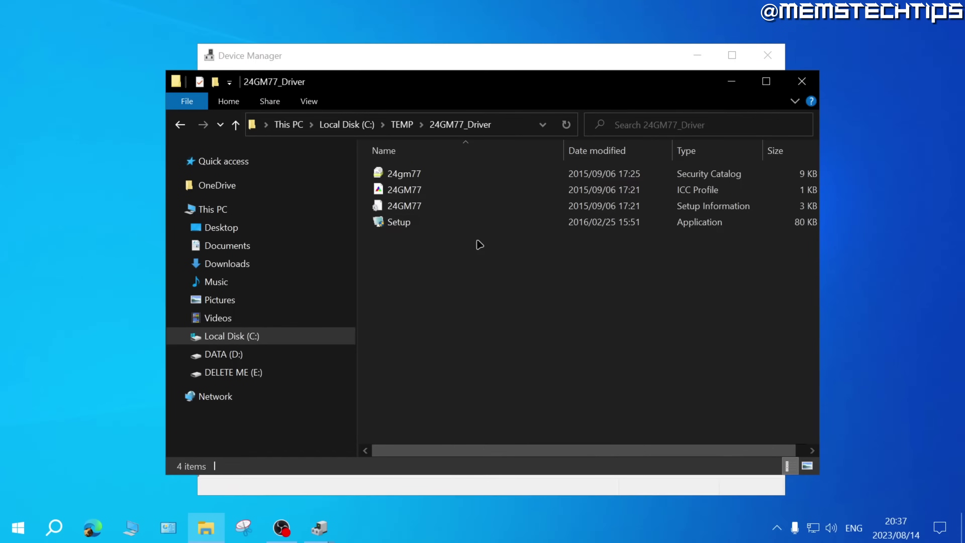
click(419, 225)
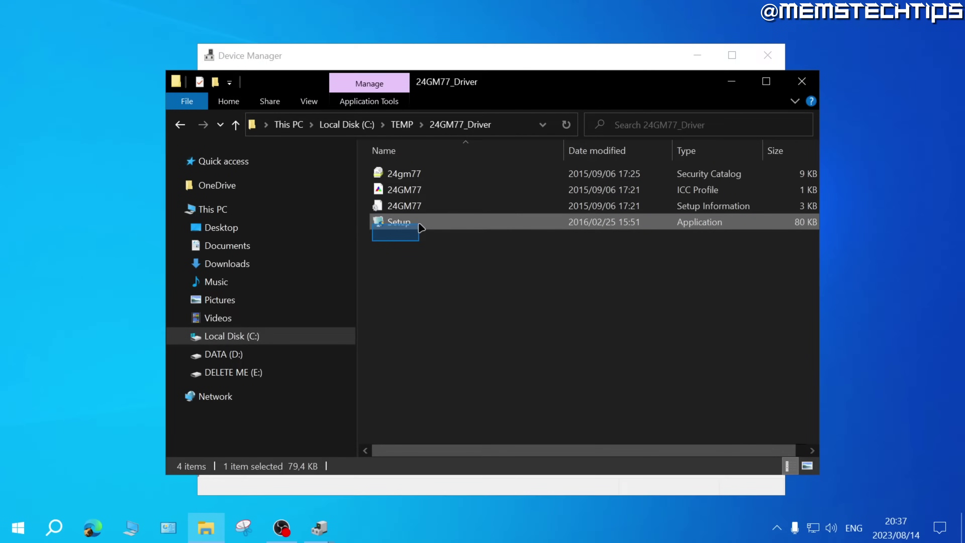
click(373, 178)
drag(373, 178, 392, 202)
click(427, 232)
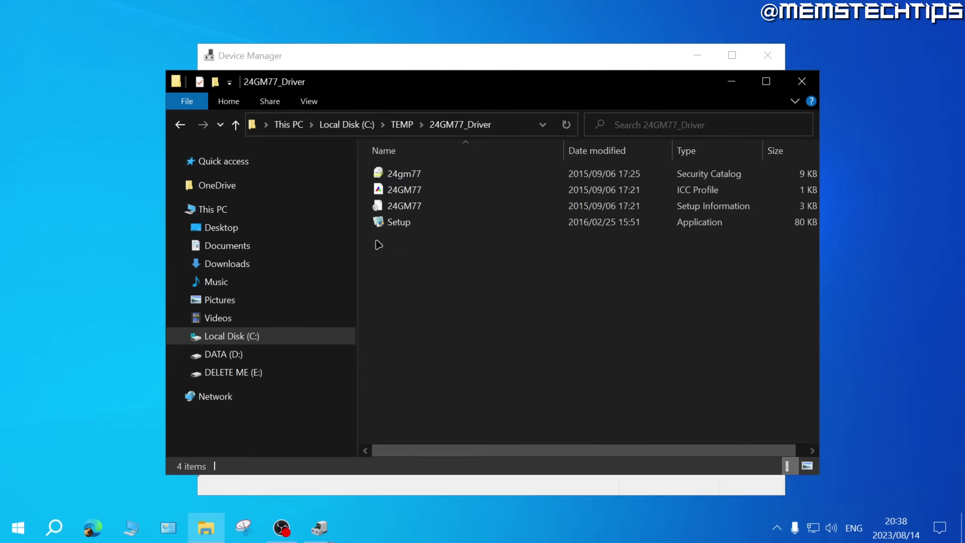
drag(375, 240, 472, 228)
click(465, 269)
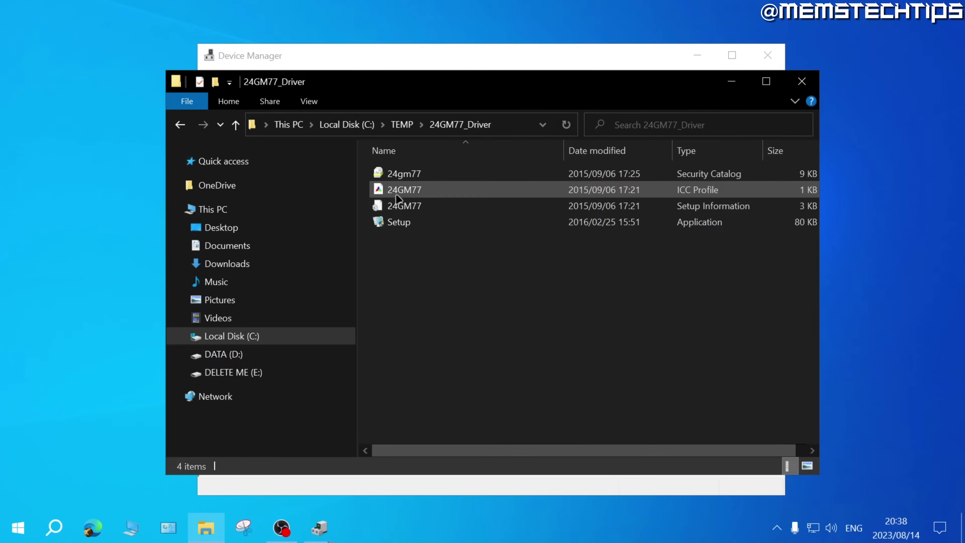
click(360, 57)
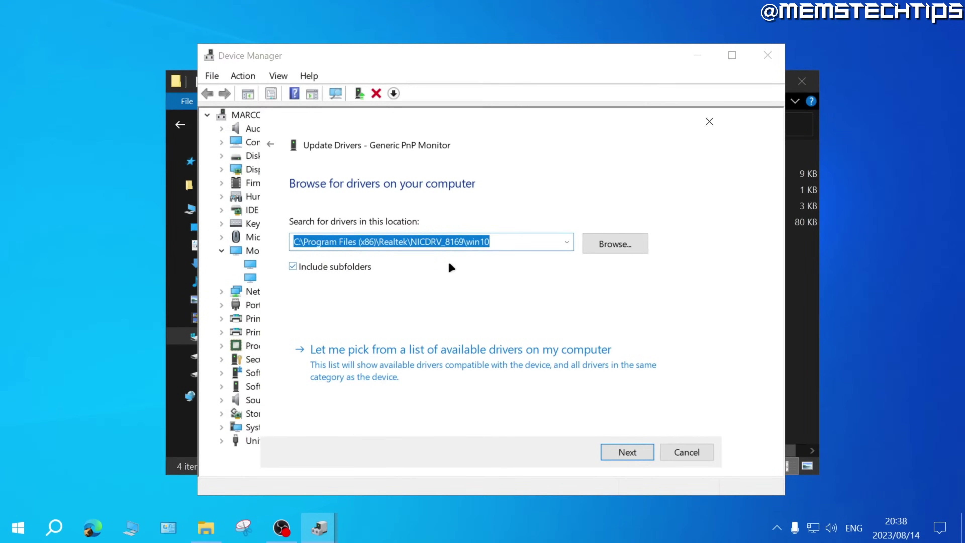
click(798, 274)
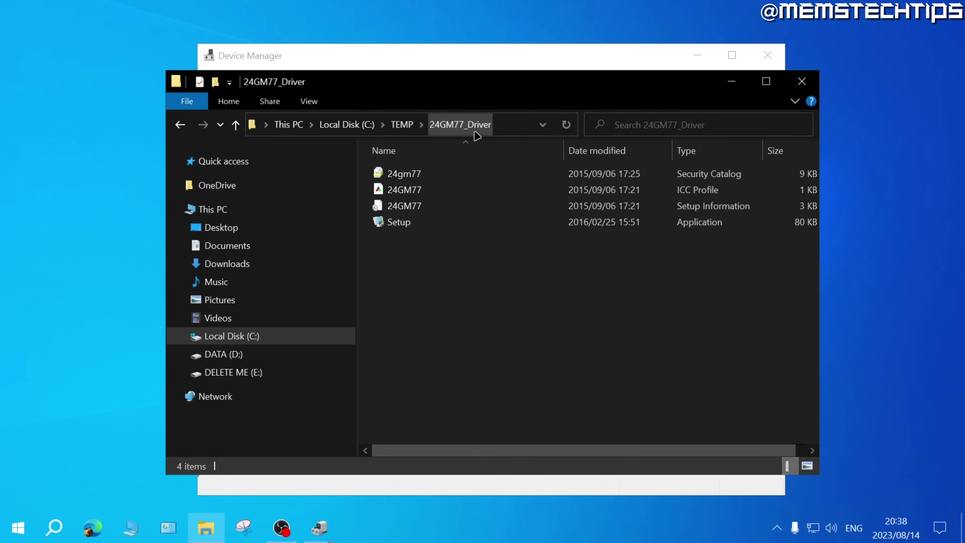
click(466, 54)
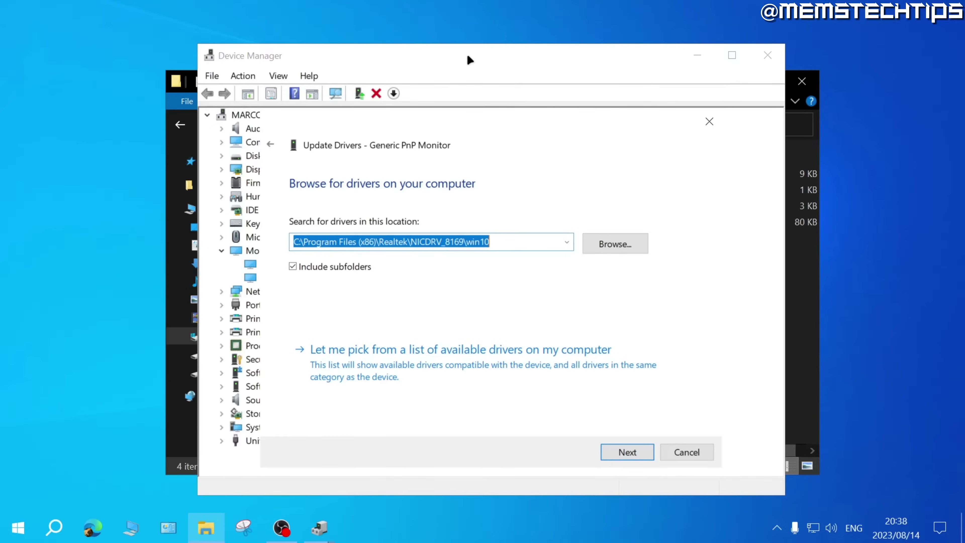
Choose the folder 24GM77_Driver inside TEMP on the C: drive as the driver location and proceed with the monitor driver update
click(623, 243)
drag(585, 214, 570, 242)
click(409, 233)
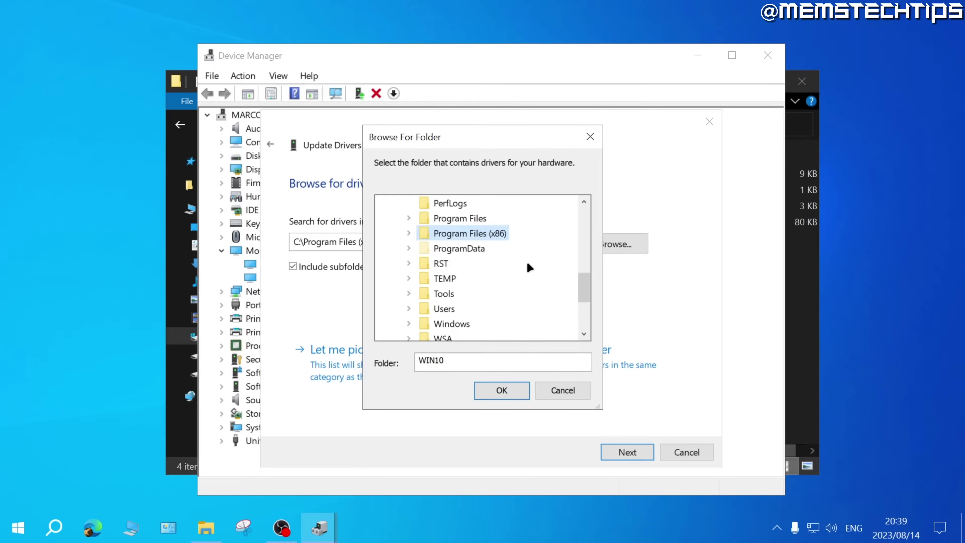
double_click(443, 279)
drag(587, 272, 584, 284)
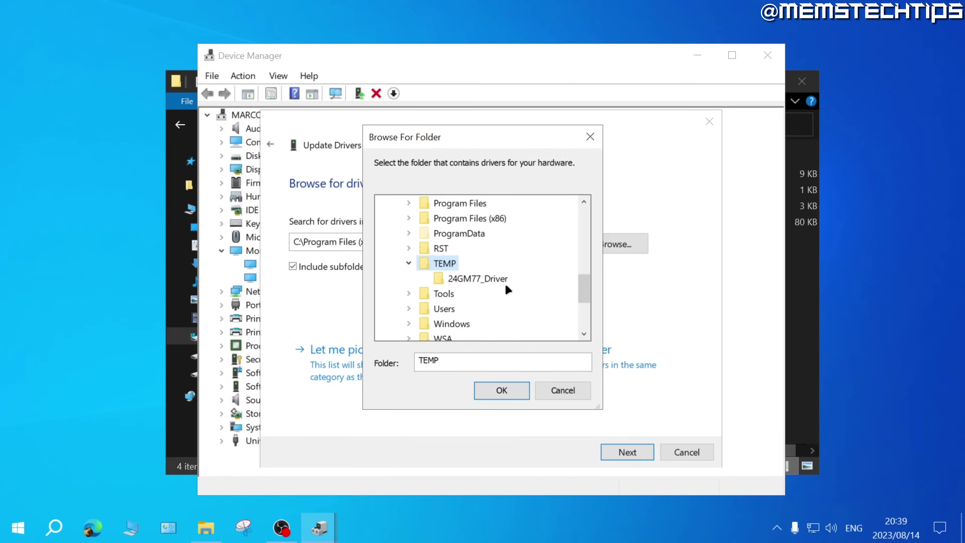
click(464, 283)
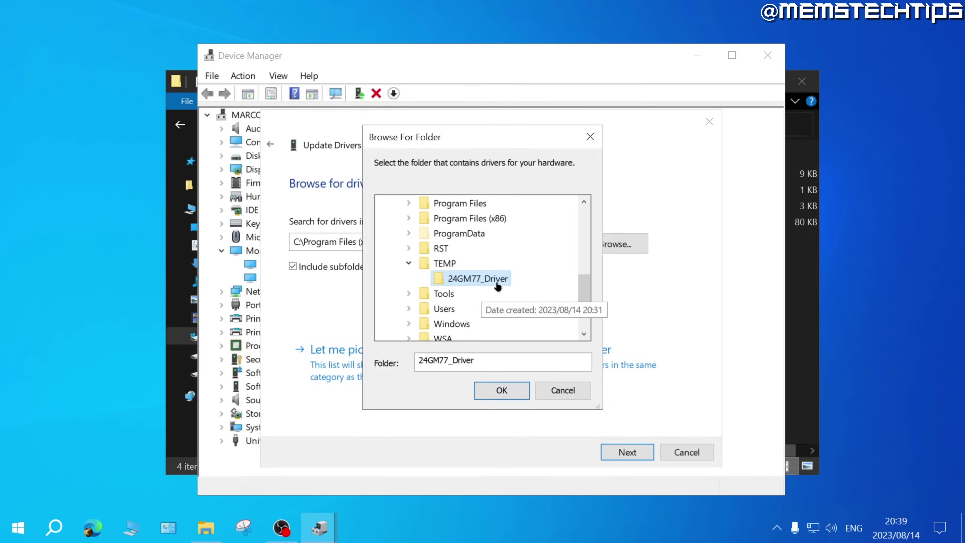
click(504, 389)
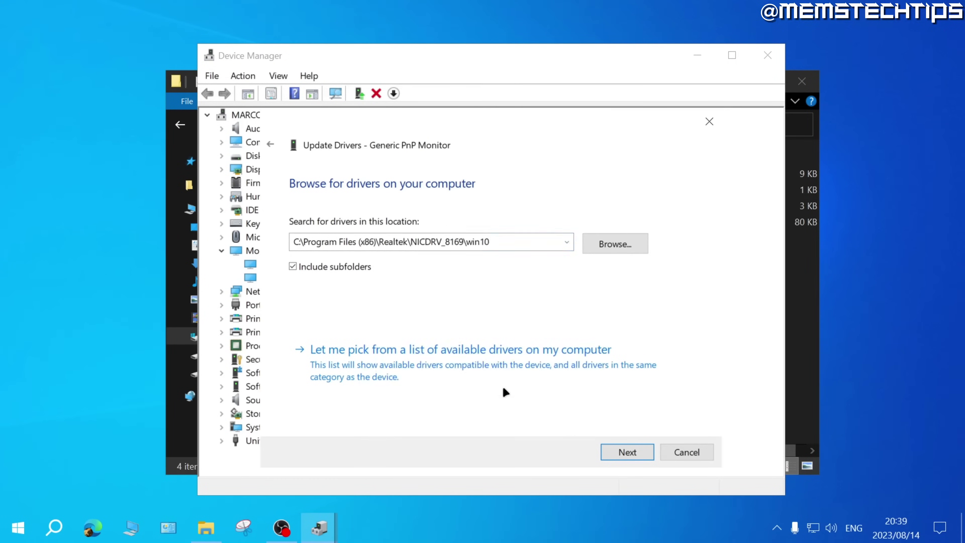
click(626, 451)
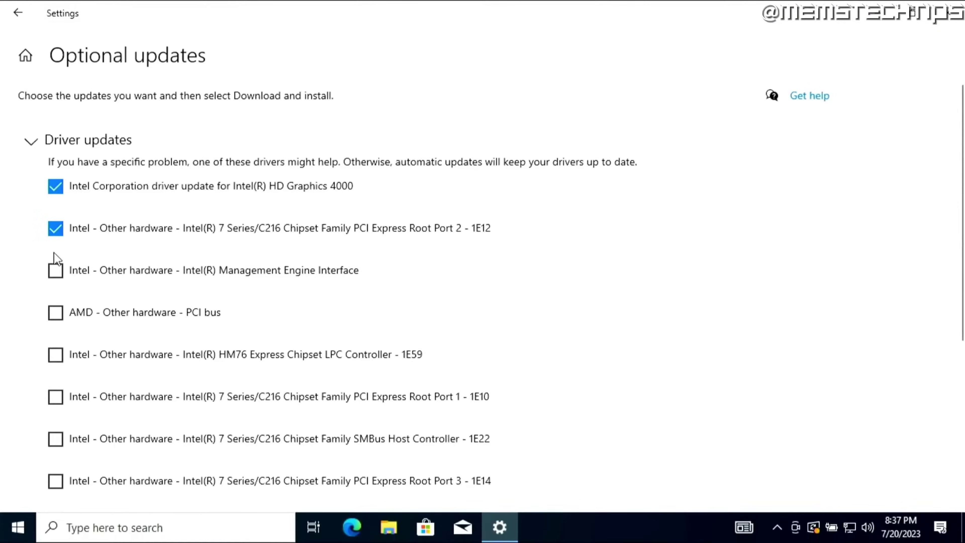
Select all remaining unchecked driver updates in Optional updates, from Intel Management Engine Interface through Realtek Bluetooth, and download and install them
click(55, 270)
click(64, 312)
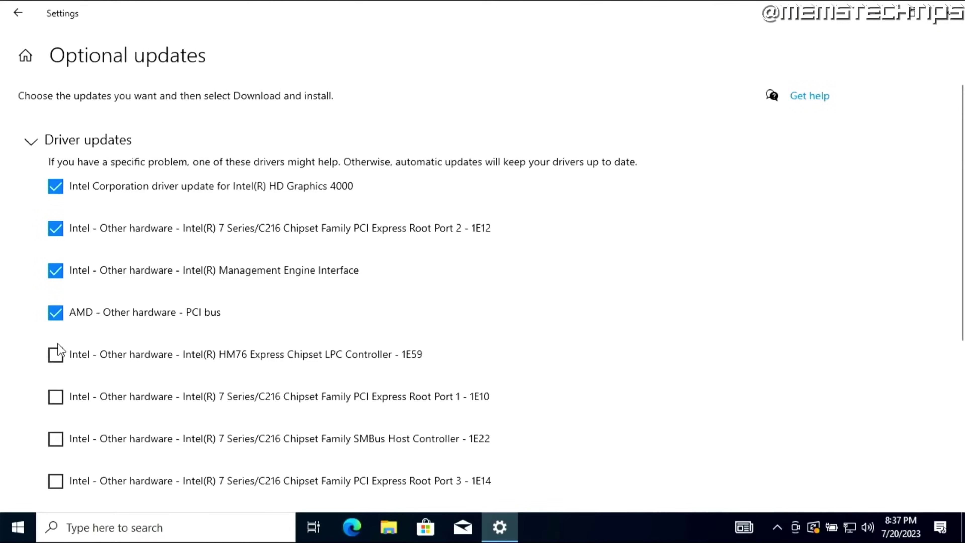
click(57, 353)
click(66, 398)
scroll(66, 397, down, 5)
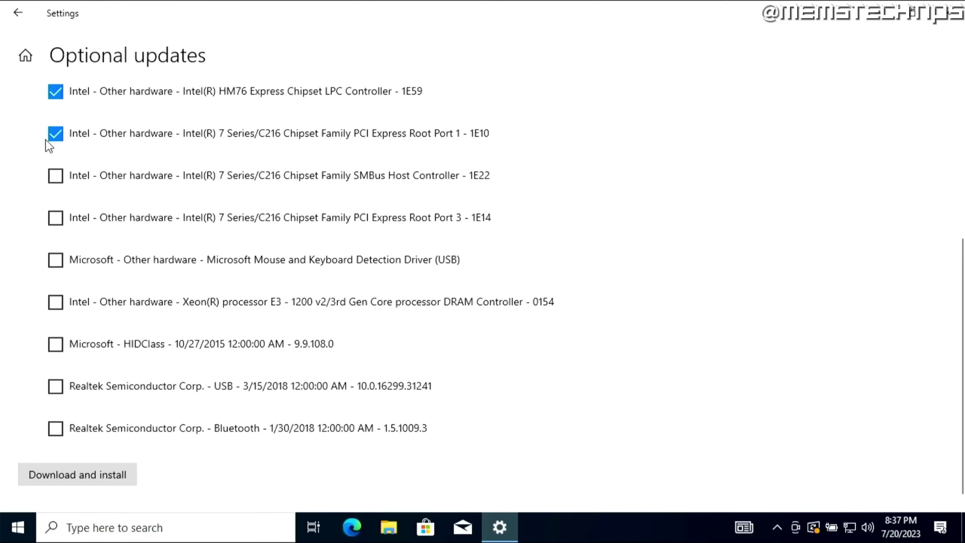
click(56, 174)
click(56, 216)
click(55, 259)
click(55, 301)
click(57, 344)
click(55, 387)
click(56, 429)
scroll(196, 359, down, 1)
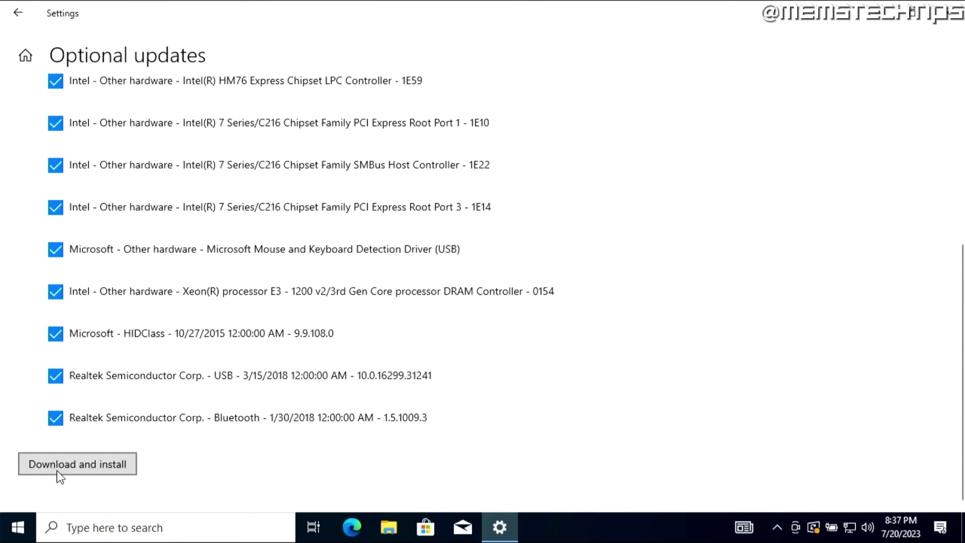
click(64, 464)
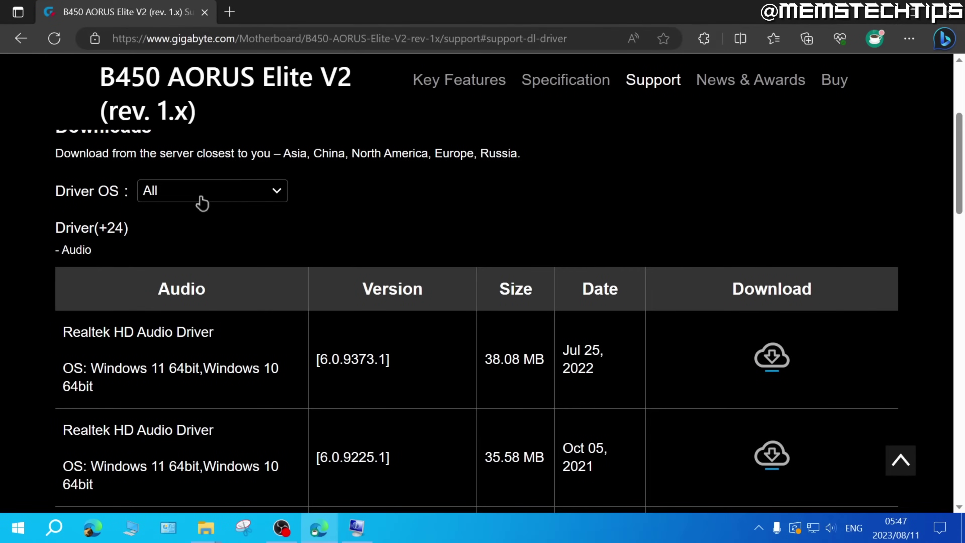
Filter the B450 AORUS Elite V2 driver downloads on the Gigabyte support page by the operating system Windows 10 64bit
click(277, 192)
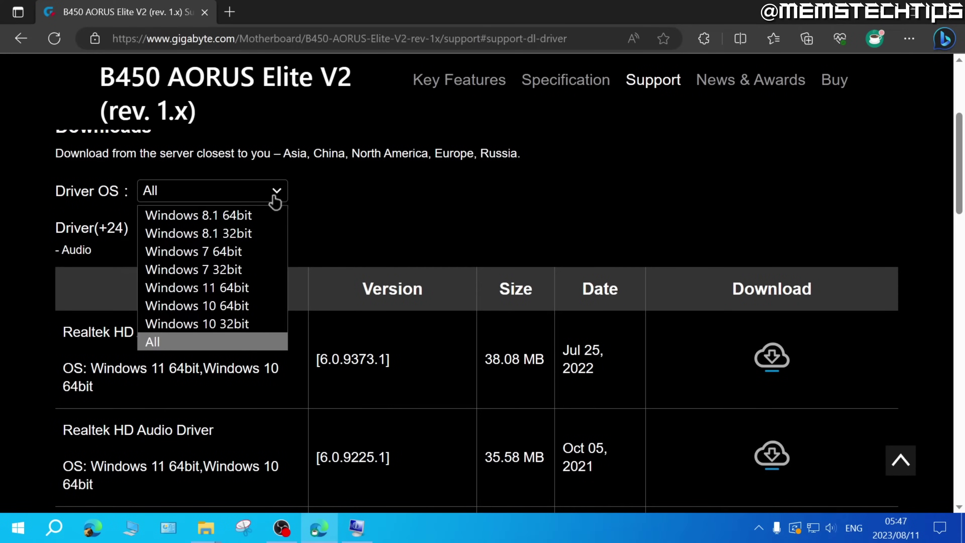
click(264, 308)
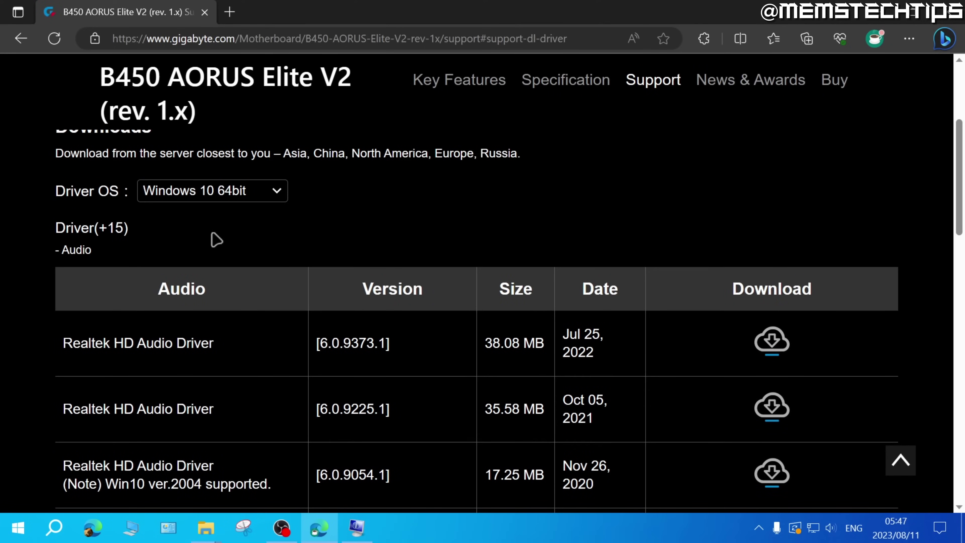